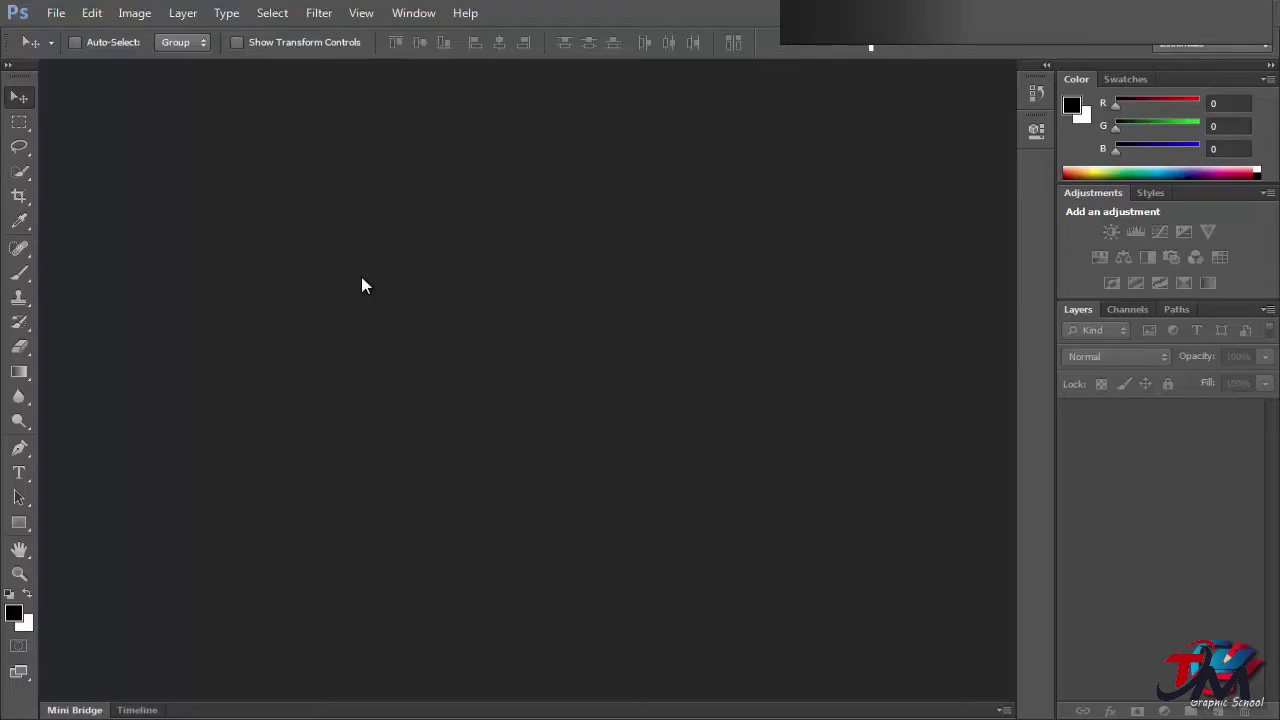
pyautogui.click(57, 17)
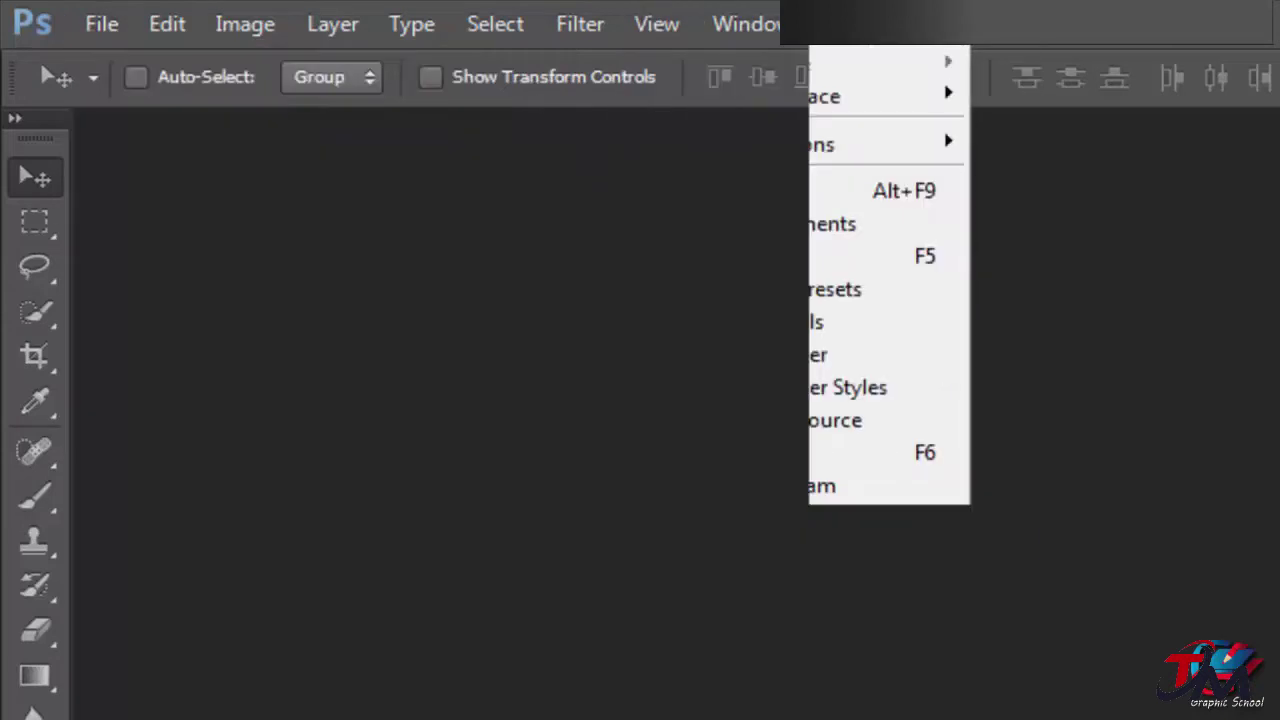
pyautogui.click(852, 23)
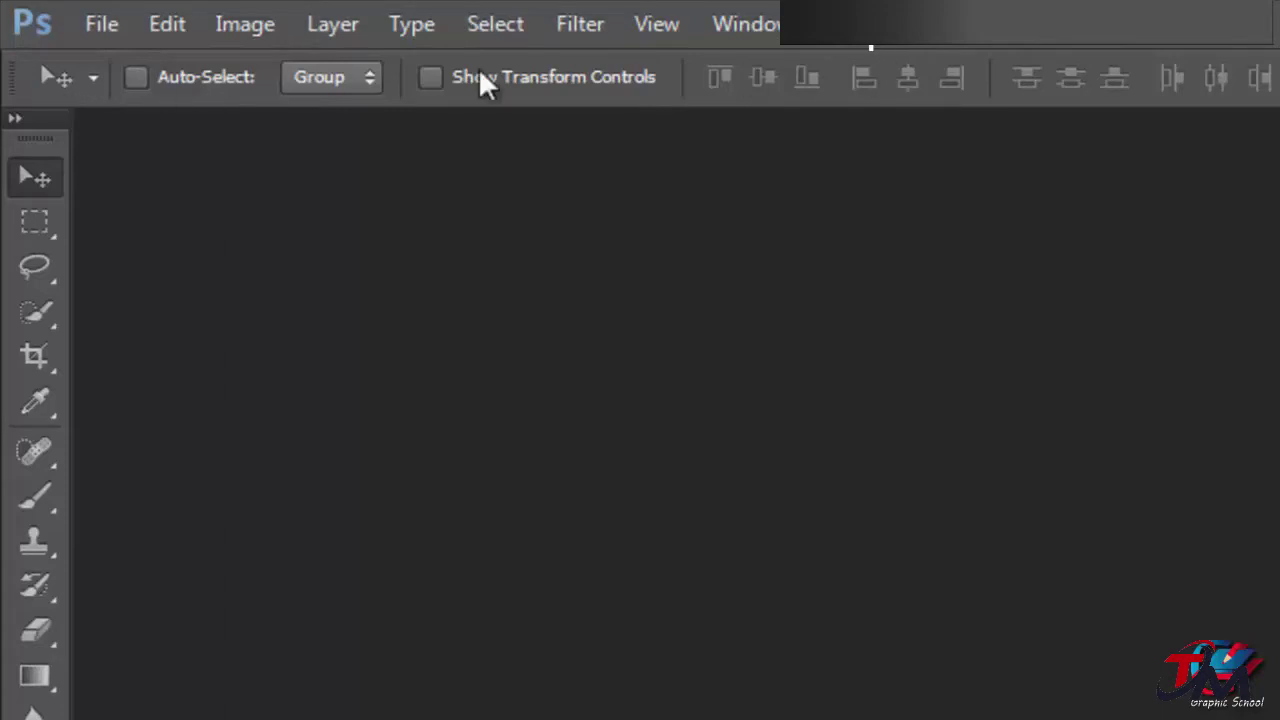
# - Undock the tool options bar and dock it back in its original place
pyautogui.moveTo(7, 85); pyautogui.dragTo(40, 87)
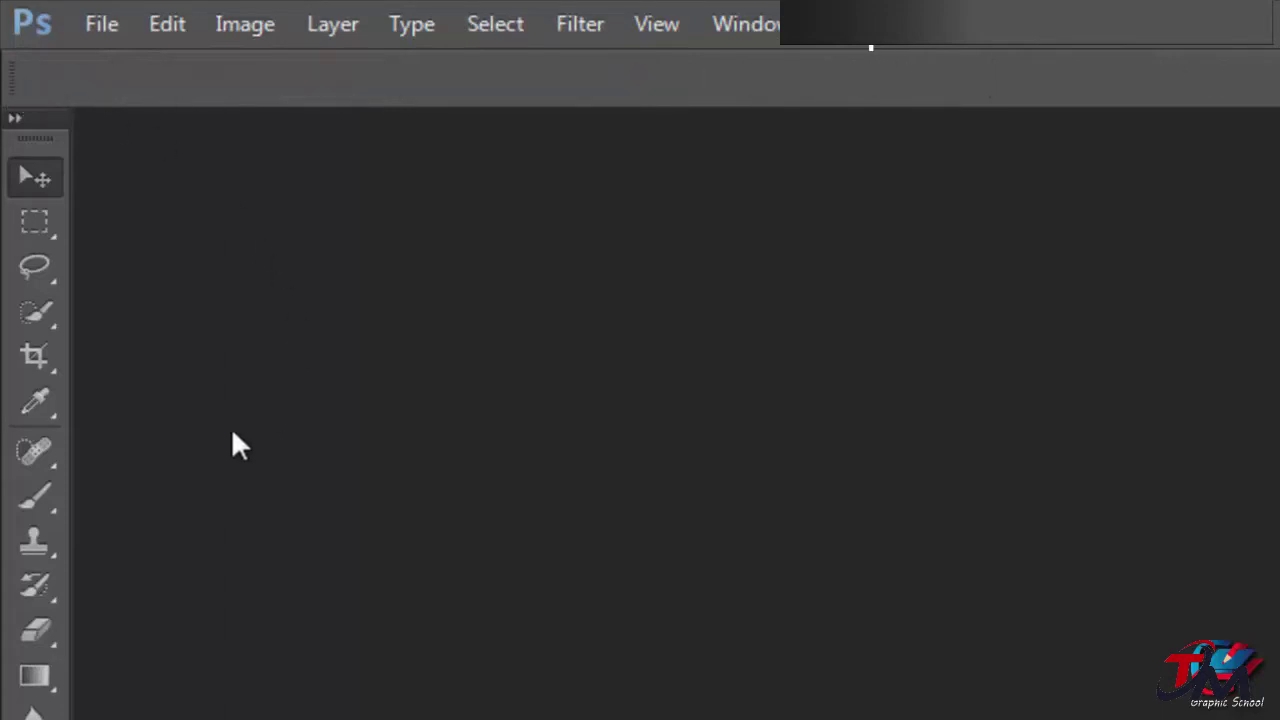
pyautogui.moveTo(233, 435); pyautogui.dragTo(69, 69)
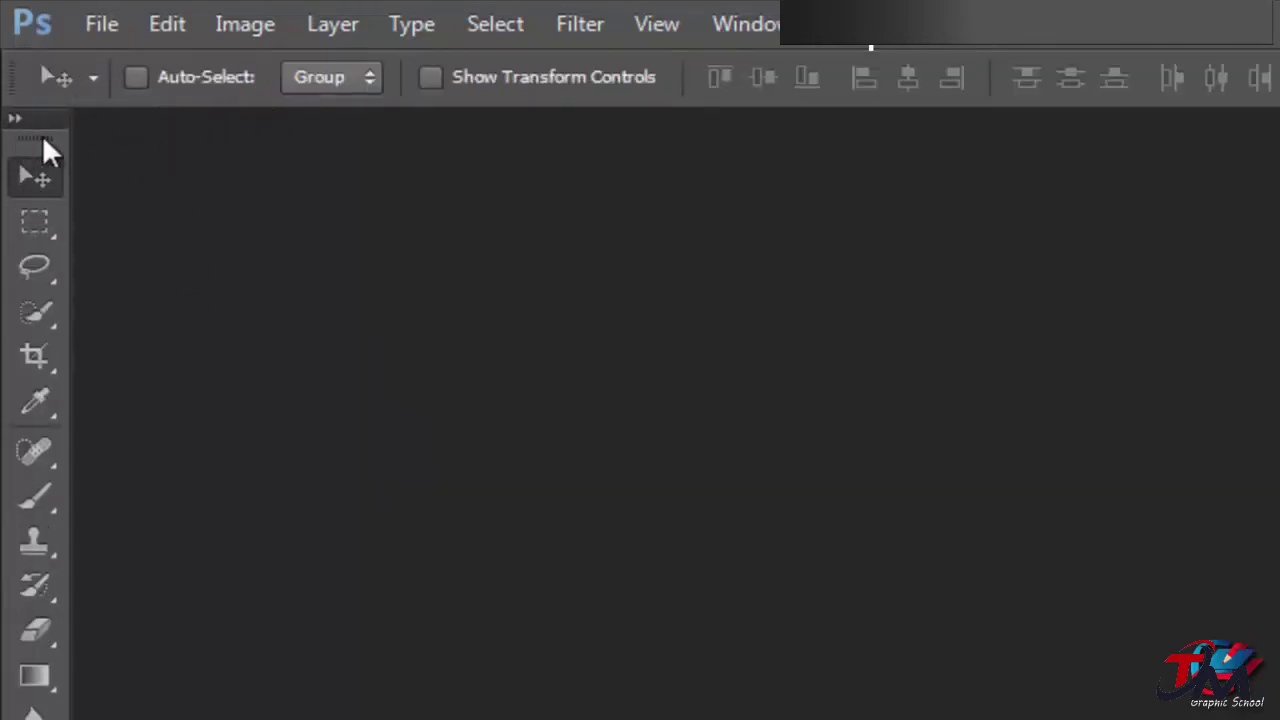
# - Activate the Rectangular Marquee, Lasso, Quick Selection, Crop and Eyedropper tools in turn to compare their options
pyautogui.click(33, 224)
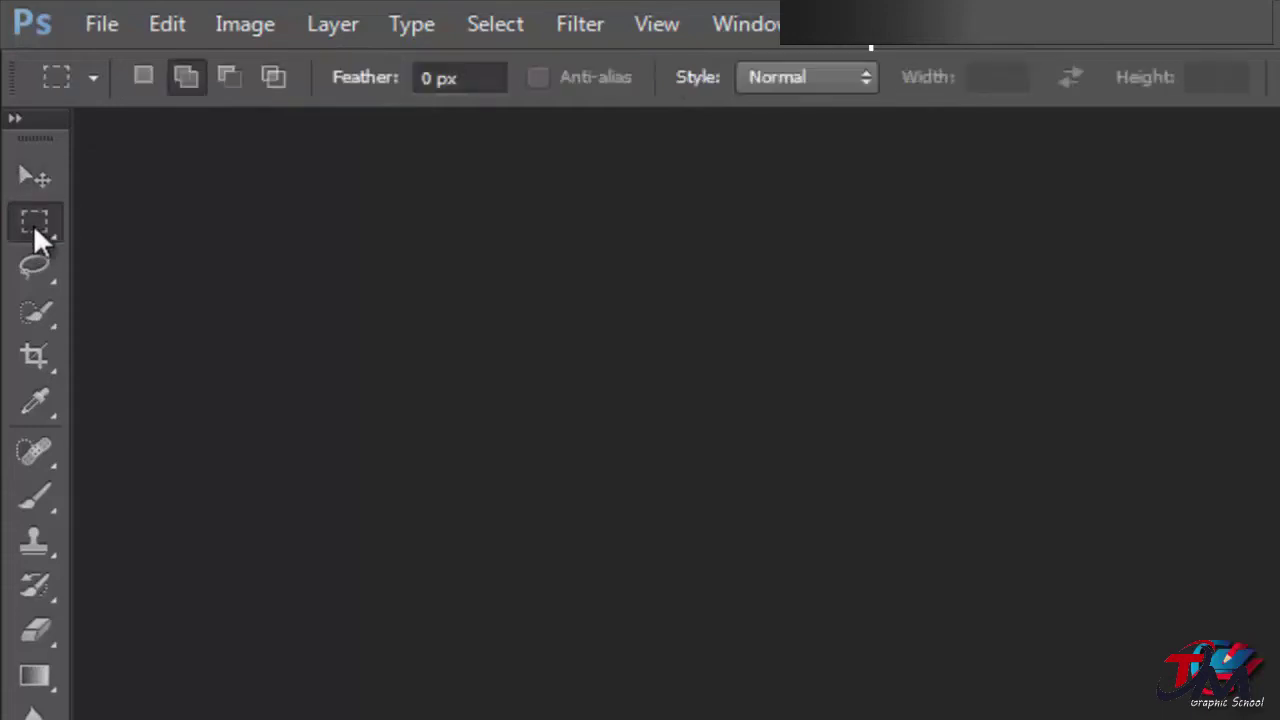
pyautogui.click(30, 268)
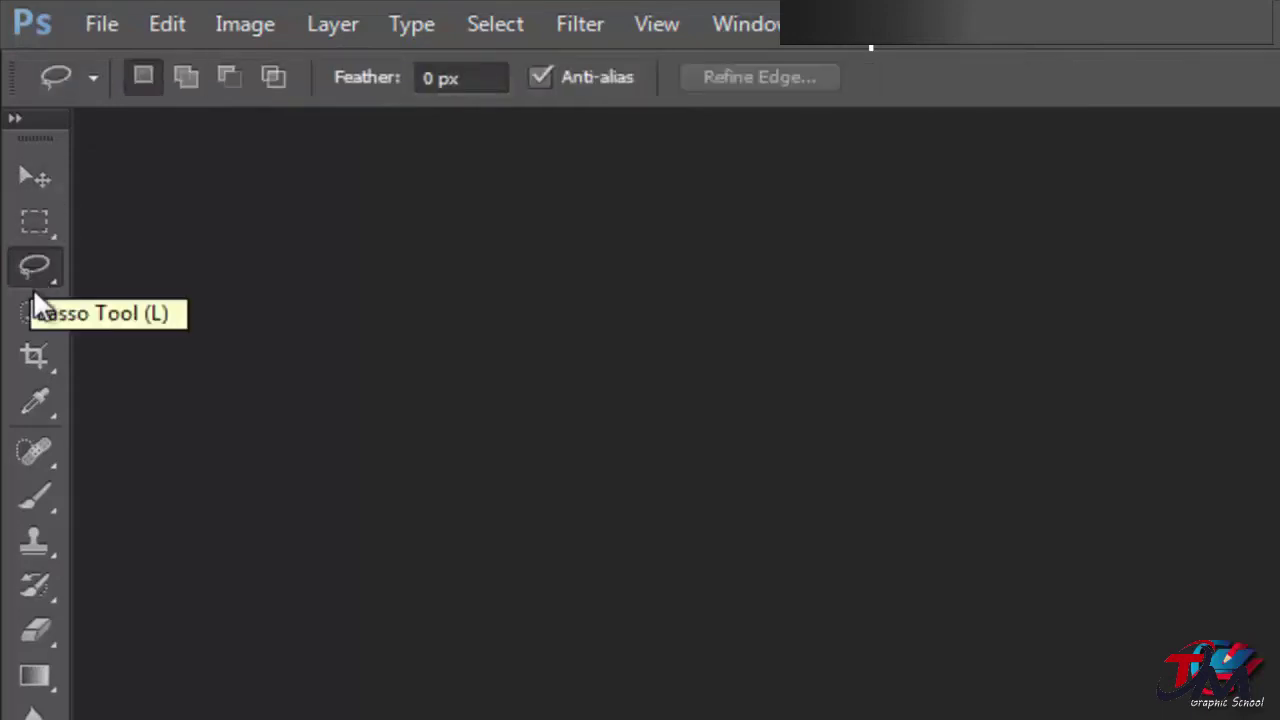
pyautogui.click(29, 318)
pyautogui.click(40, 378)
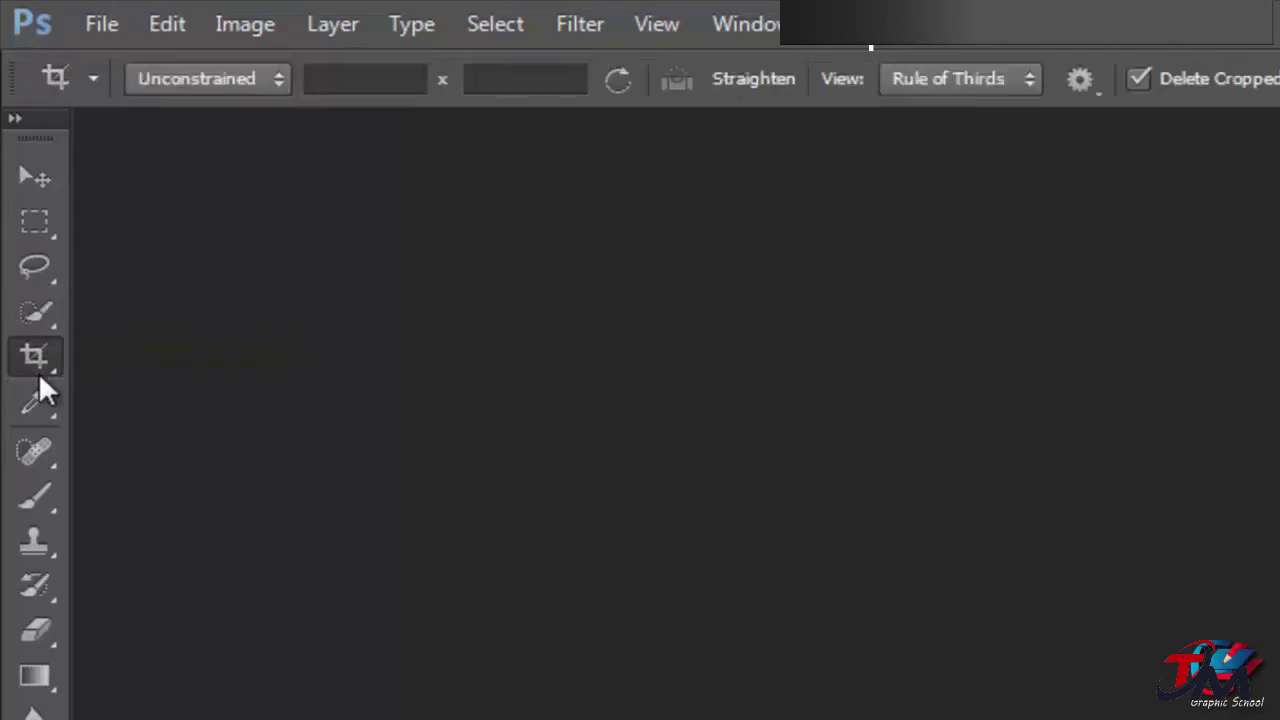
pyautogui.click(46, 418)
# - Examine the Rectangular Marquee tool's variants, selection modes and Style choices, and return to the Move tool
pyautogui.click(39, 233)
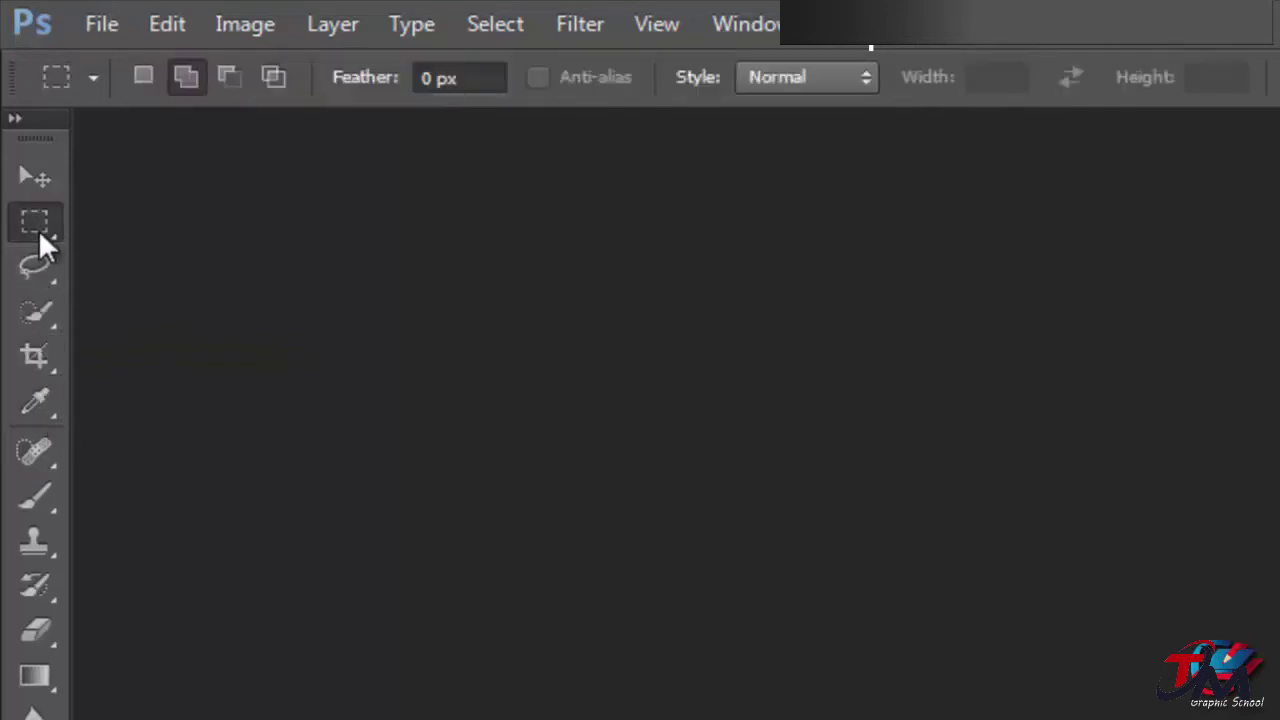
pyautogui.rightClick(44, 222)
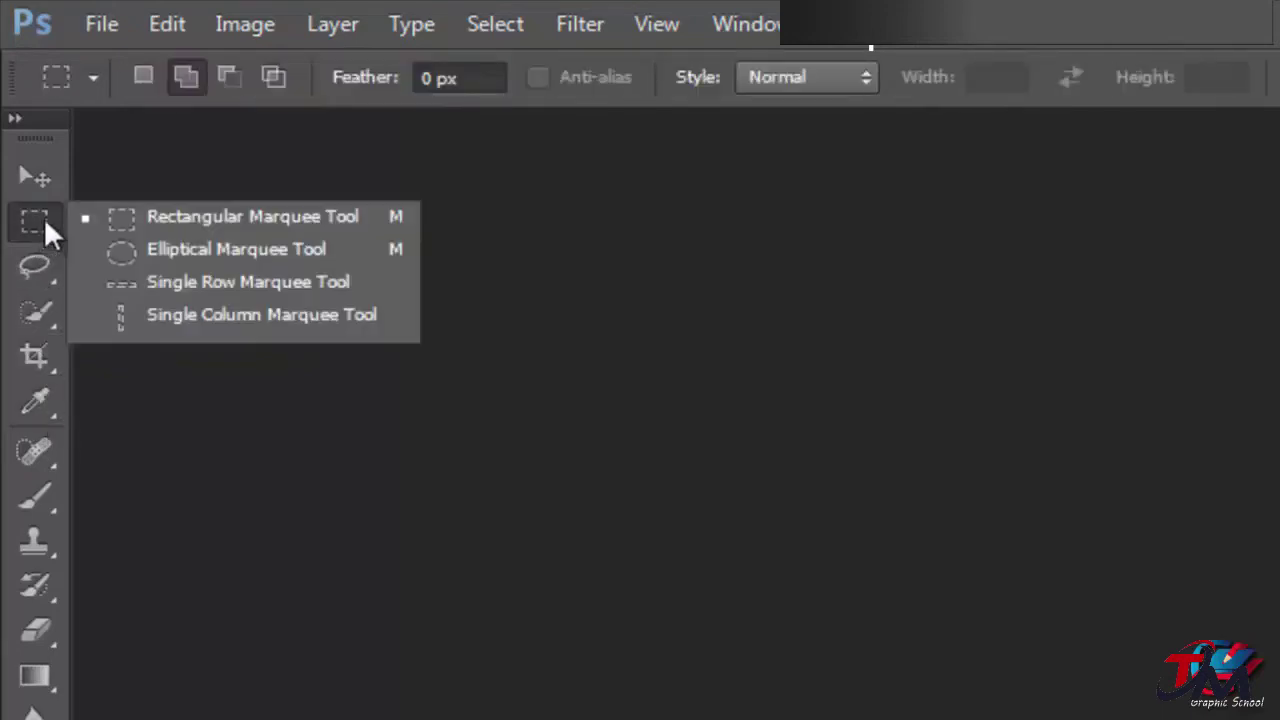
pyautogui.click(253, 215)
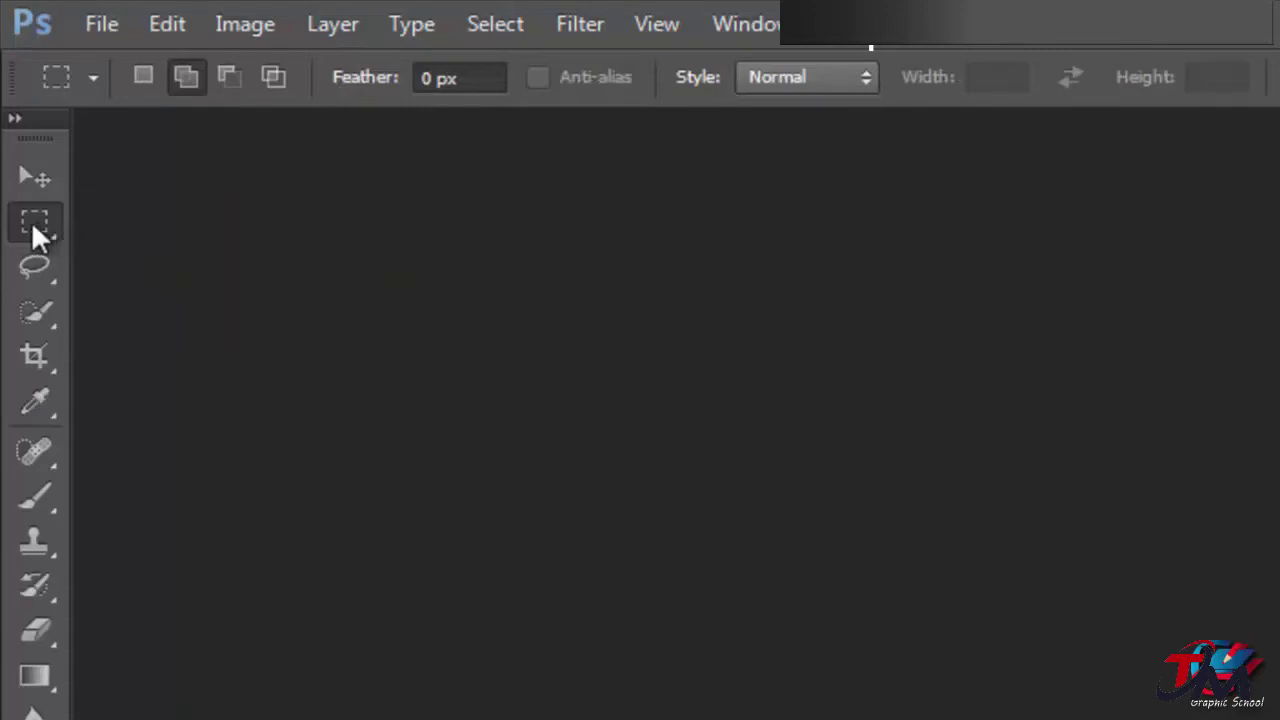
pyautogui.click(144, 71)
pyautogui.click(205, 76)
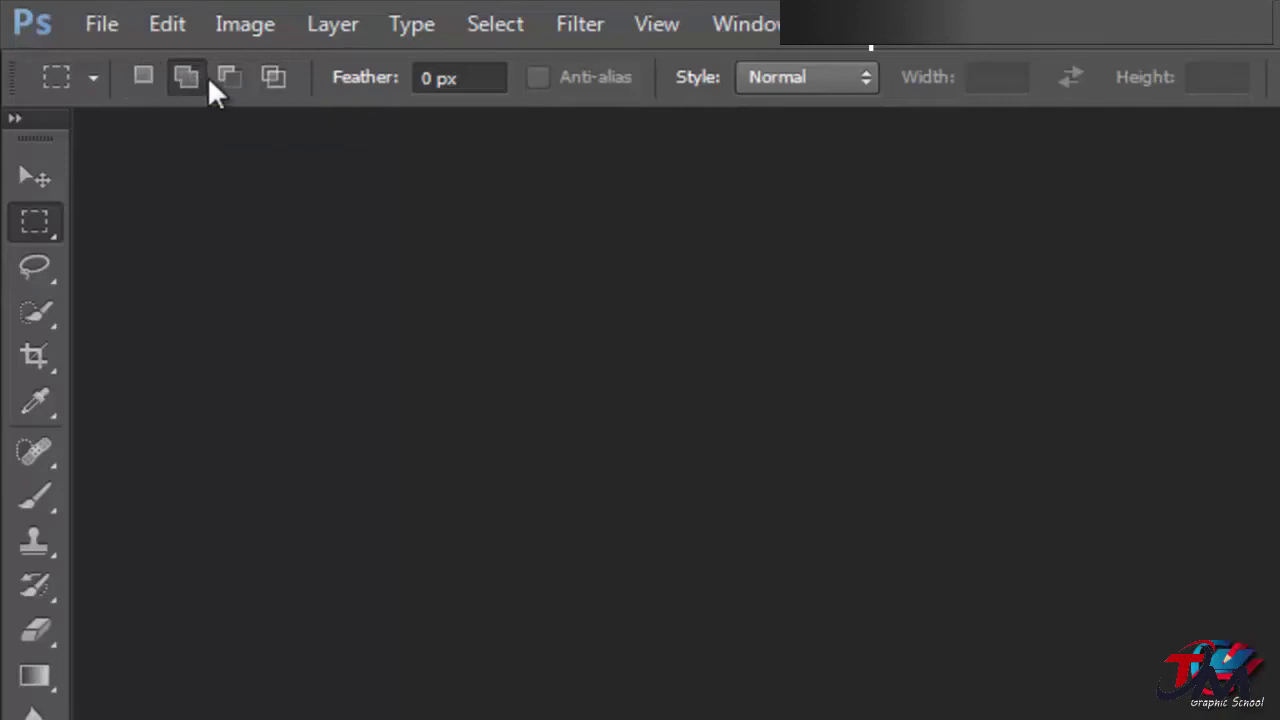
pyautogui.click(800, 70)
pyautogui.click(804, 70)
pyautogui.click(40, 175)
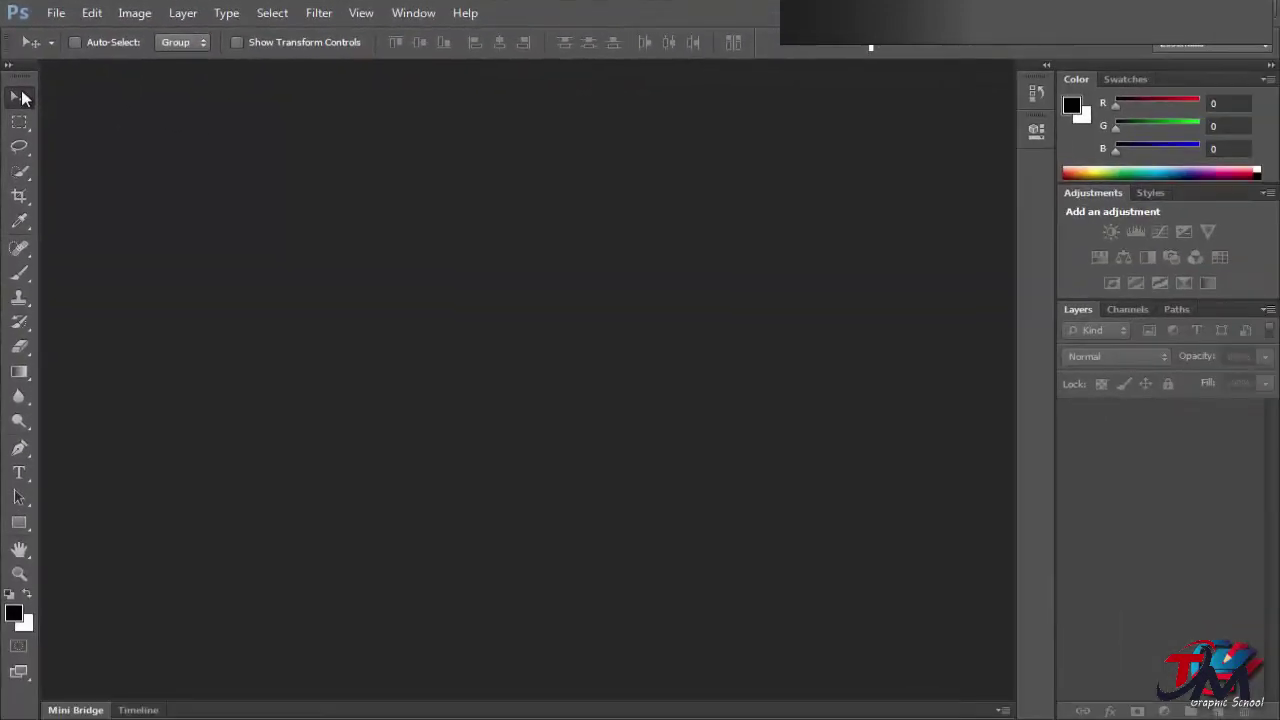
# - Expand the toolbox to two columns and collapse it back to a single column
pyautogui.moveTo(30, 69)
pyautogui.mouseDown()
pyautogui.moveTo(126, 88)
pyautogui.moveTo(594, 109)
pyautogui.moveTo(351, 177)
pyautogui.moveTo(670, 136)
pyautogui.moveTo(414, 110)
pyautogui.moveTo(320, 128)
pyautogui.moveTo(157, 250)
pyautogui.moveTo(15, 75)
pyautogui.mouseUp()
pyautogui.click(584, 105)
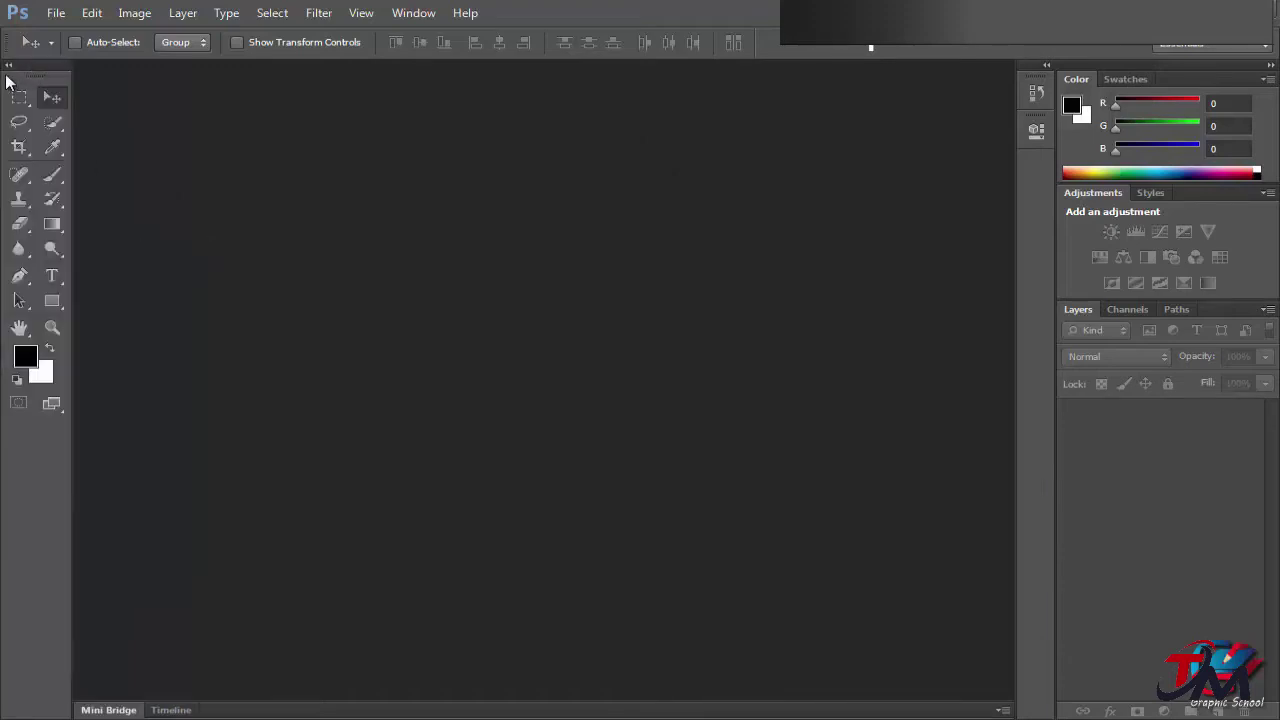
pyautogui.click(8, 66)
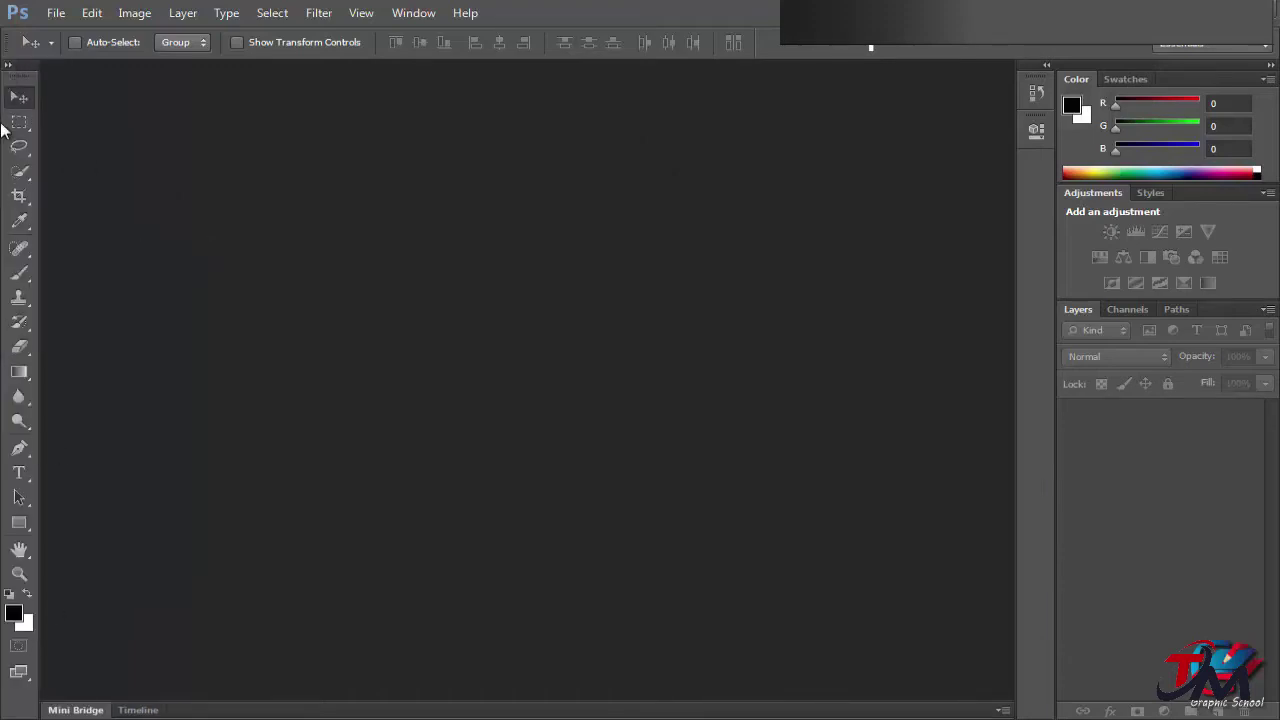
pyautogui.click(8, 66)
pyautogui.click(8, 66)
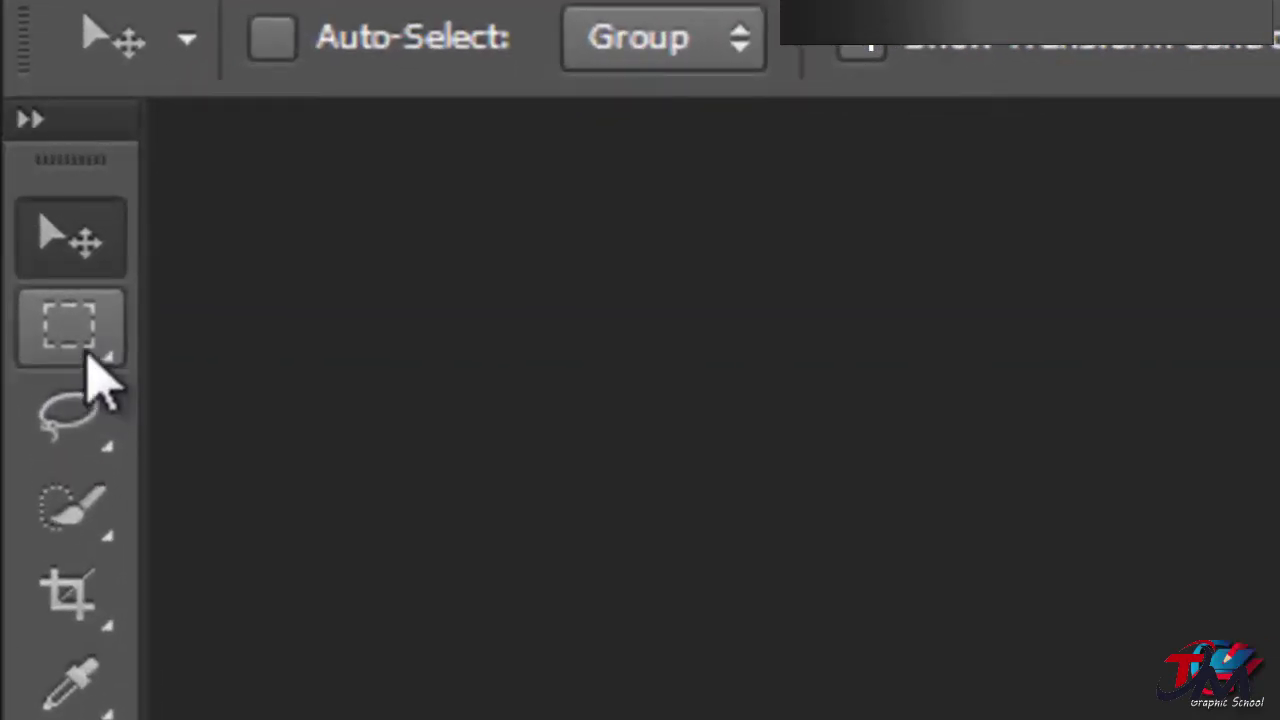
# - Examine the hidden tools grouped under Marquee, Lasso, Quick Selection, Crop and Eyedropper, and return to the Move tool
pyautogui.click(86, 352)
pyautogui.click(66, 262)
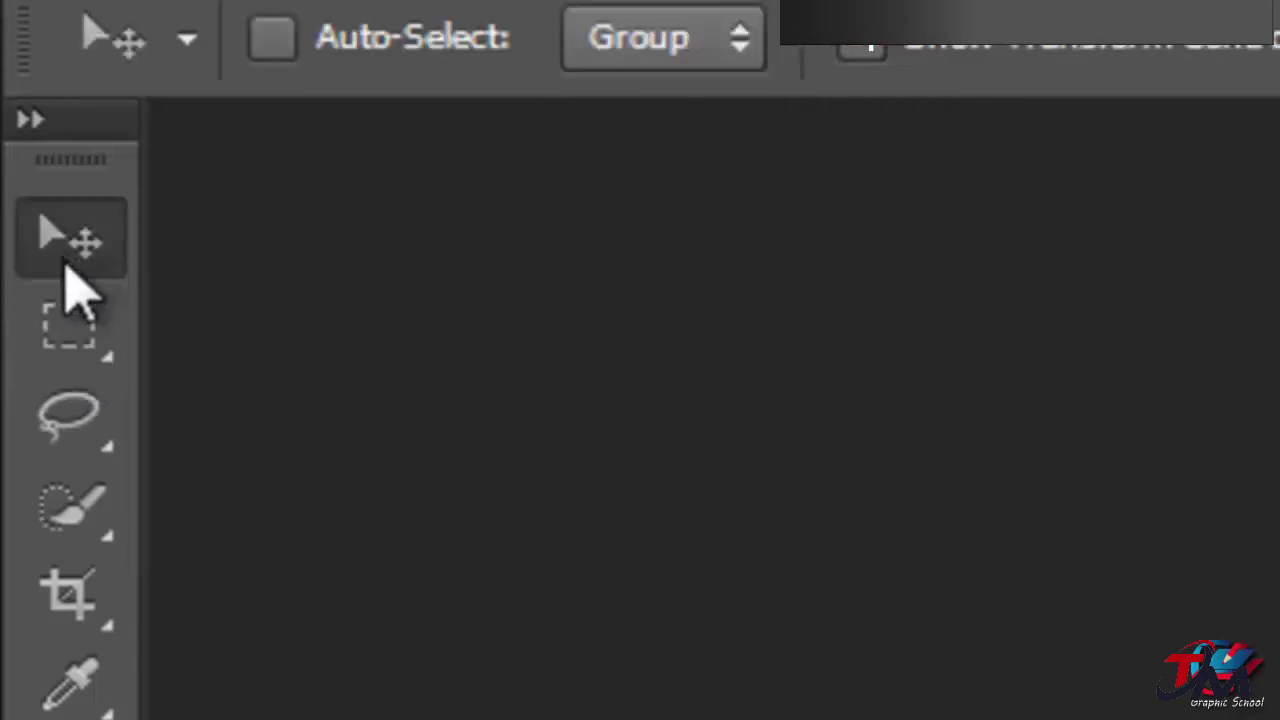
pyautogui.click(73, 340)
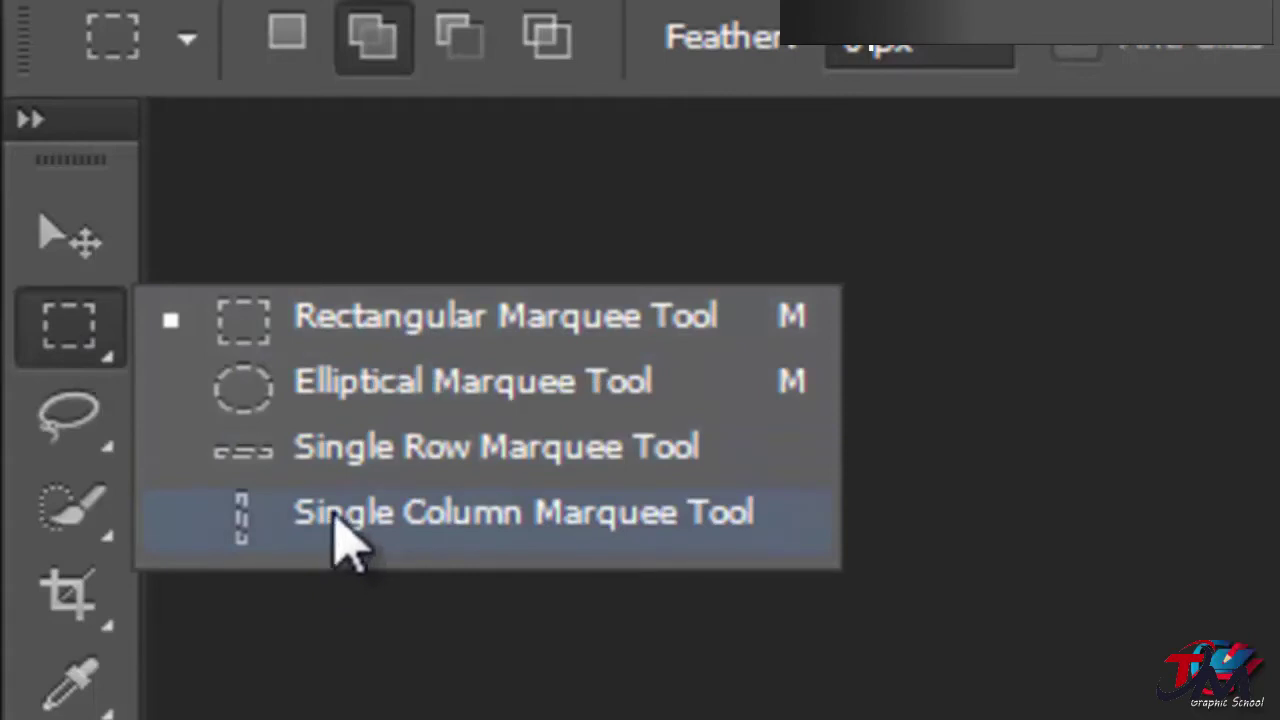
pyautogui.click(98, 422)
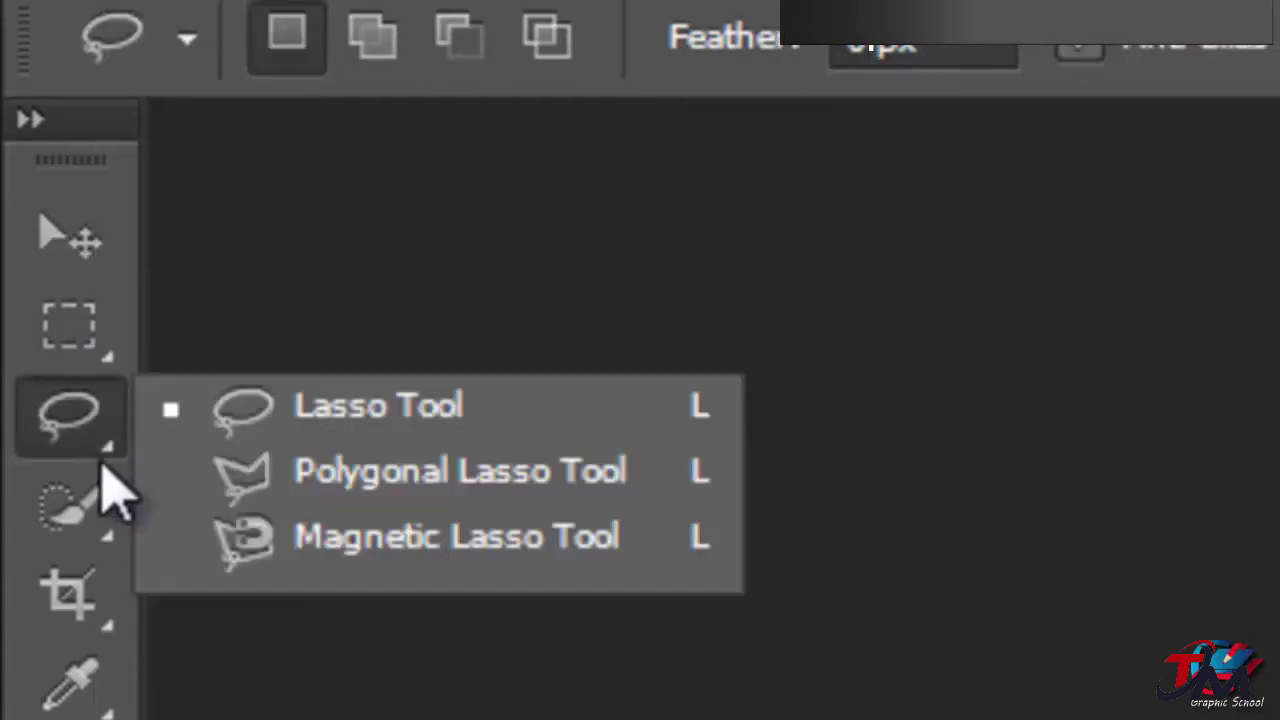
pyautogui.click(100, 500)
pyautogui.click(69, 593)
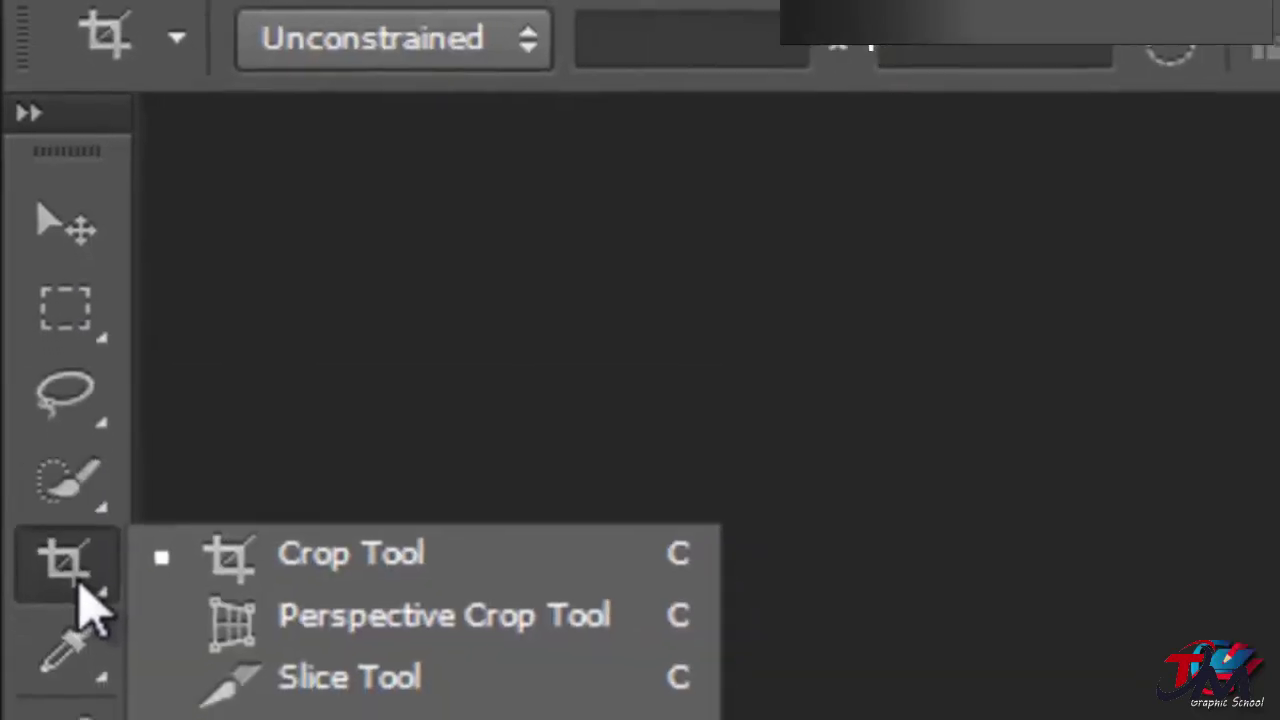
pyautogui.click(70, 682)
pyautogui.click(53, 415)
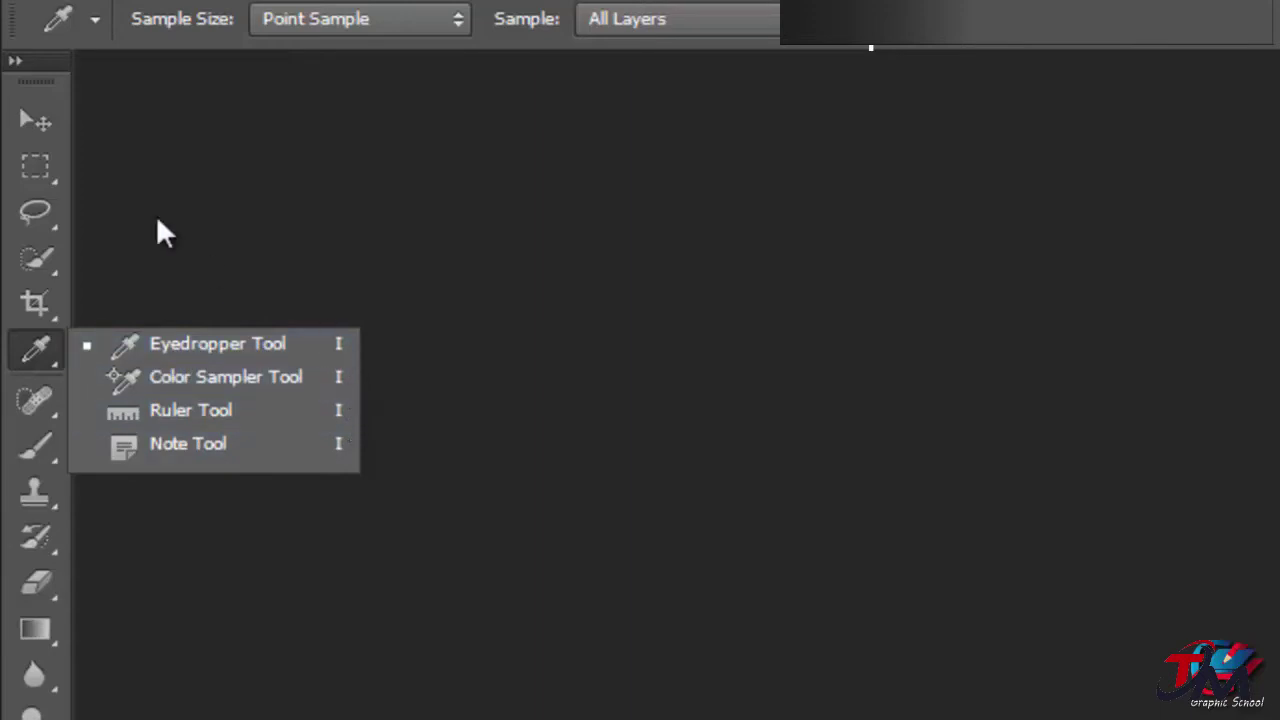
pyautogui.click(36, 180)
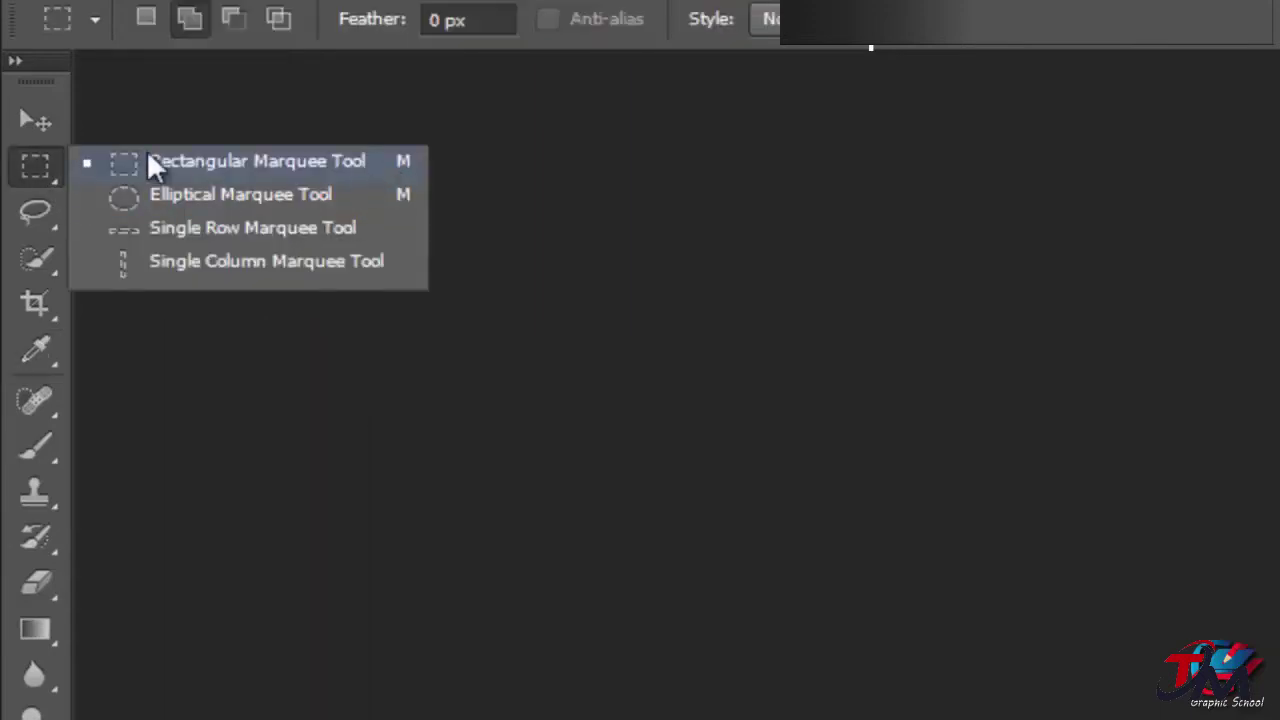
pyautogui.click(41, 120)
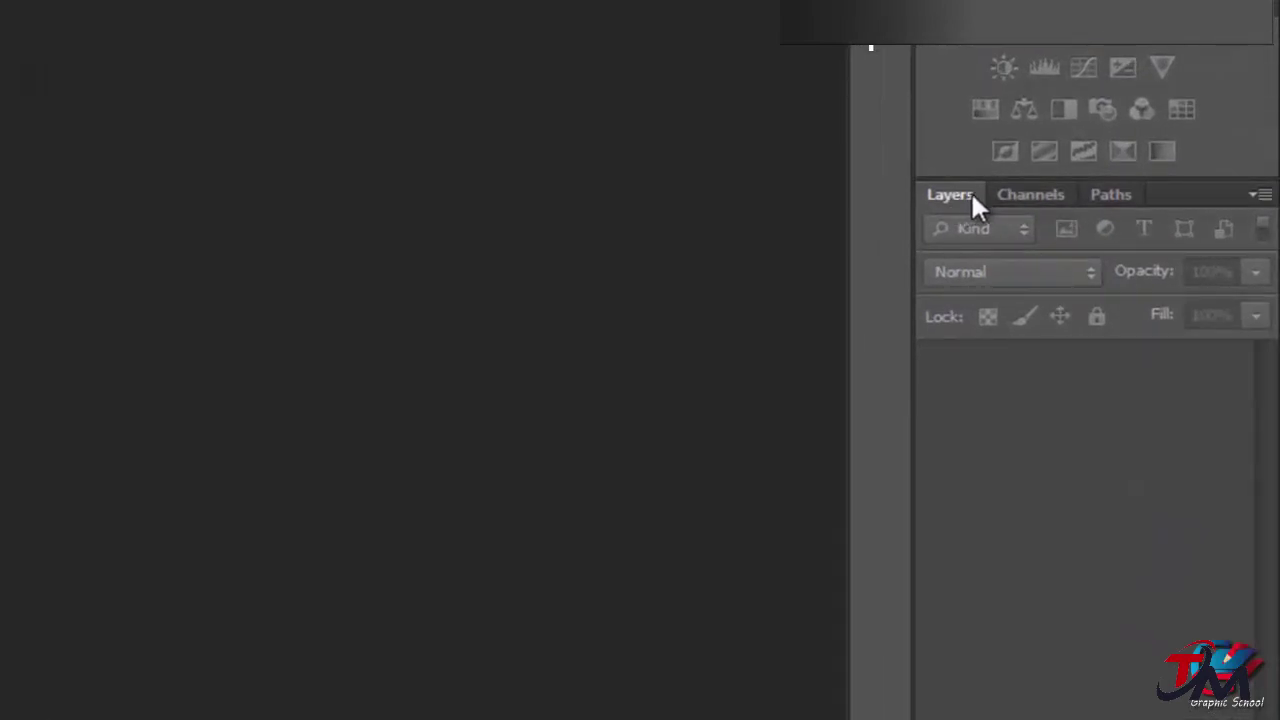
# - Look through the Channels, Paths, Styles, Swatches and Color panels one after another
pyautogui.click(1031, 194)
pyautogui.click(1110, 194)
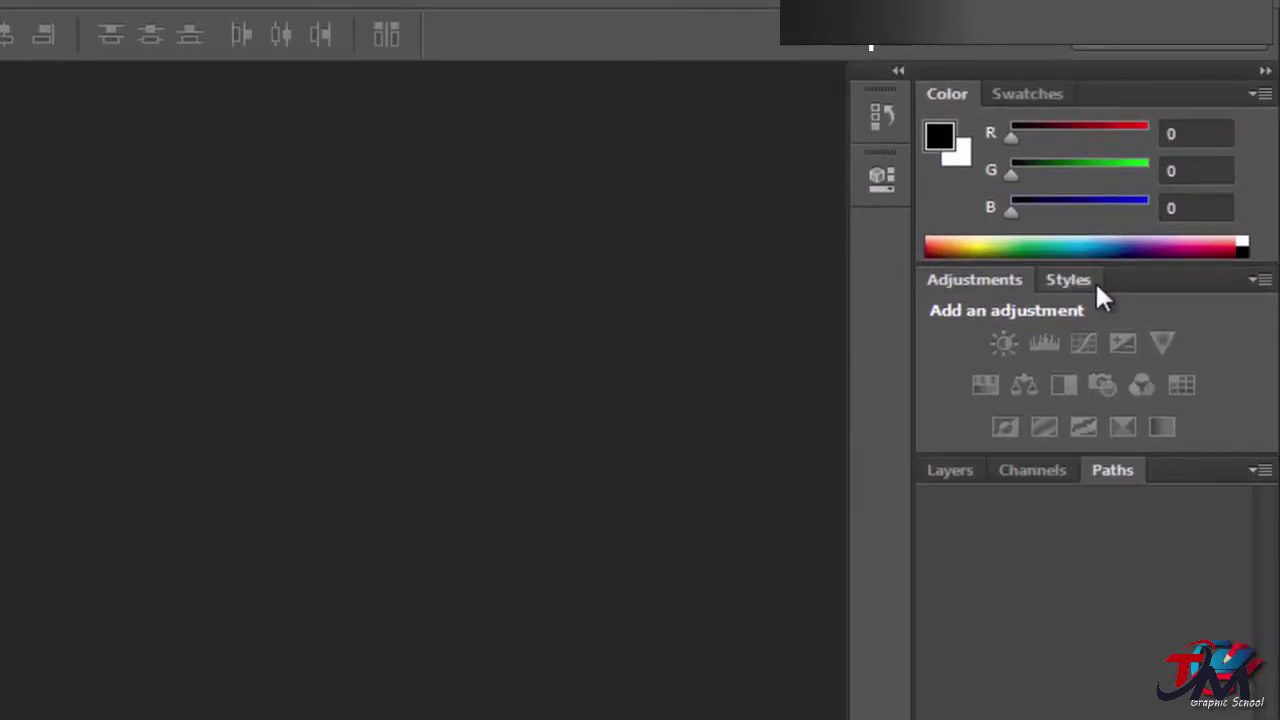
pyautogui.click(1090, 282)
pyautogui.click(1020, 96)
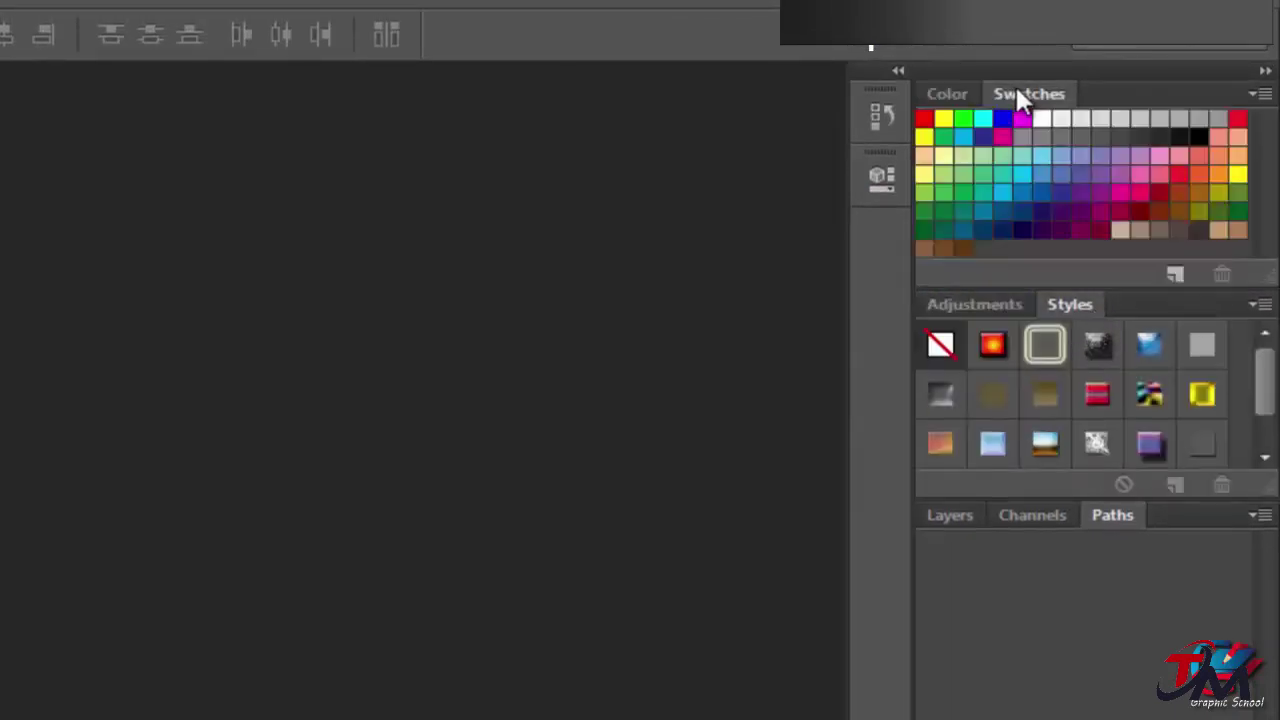
pyautogui.click(950, 95)
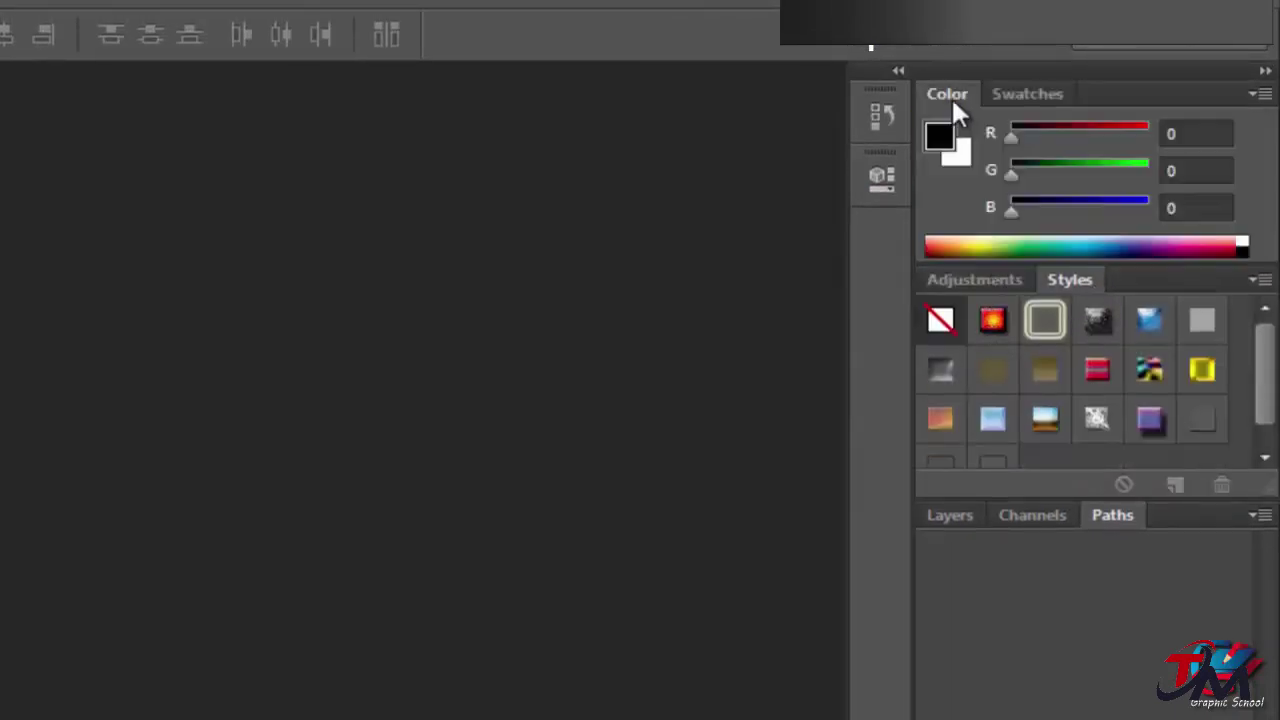
# - Detach the Color and Styles panels from the panel dock and place them as floating panels over the workspace
pyautogui.moveTo(898, 102); pyautogui.dragTo(353, 240)
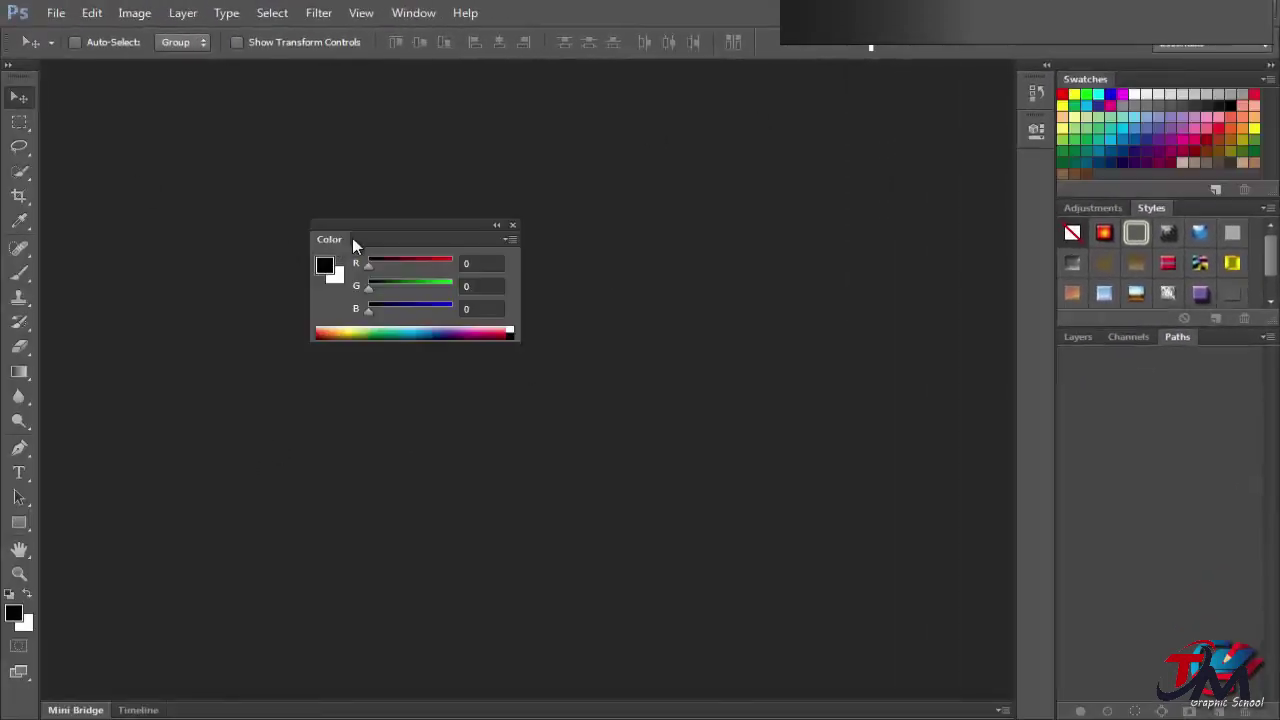
pyautogui.click(513, 225)
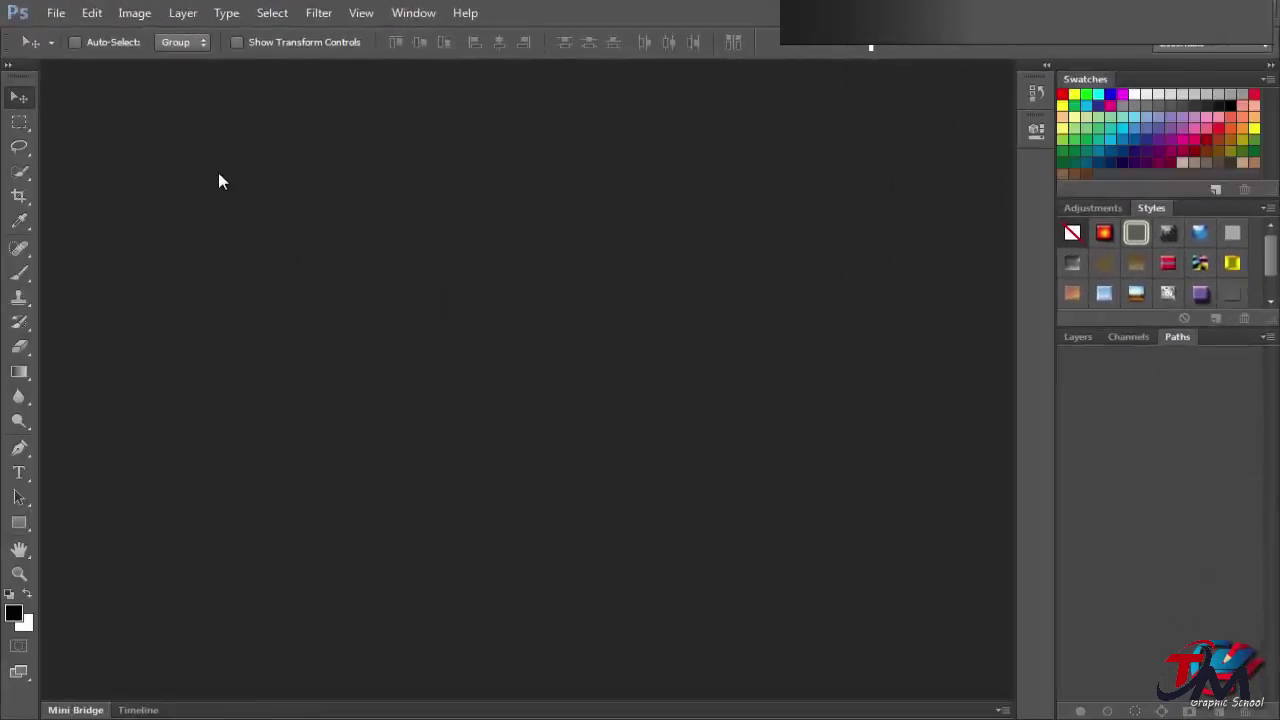
pyautogui.moveTo(142, 582); pyautogui.dragTo(142, 583)
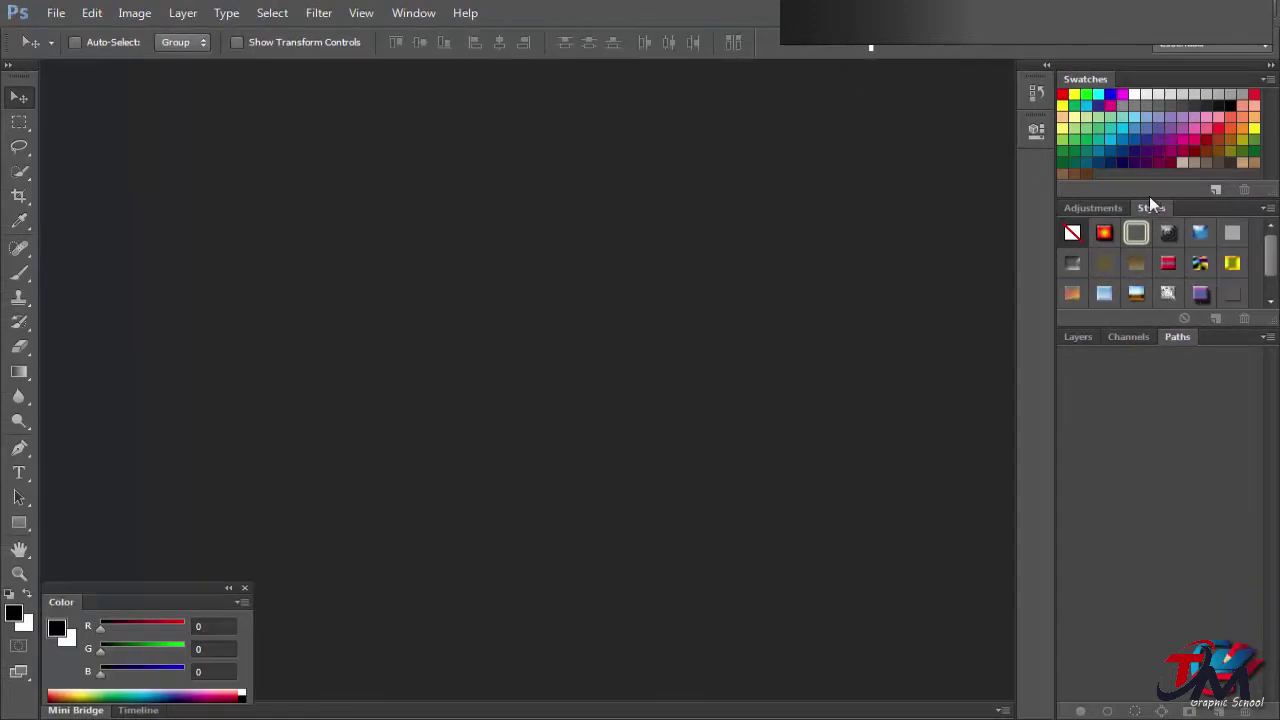
pyautogui.moveTo(1152, 208); pyautogui.dragTo(789, 84)
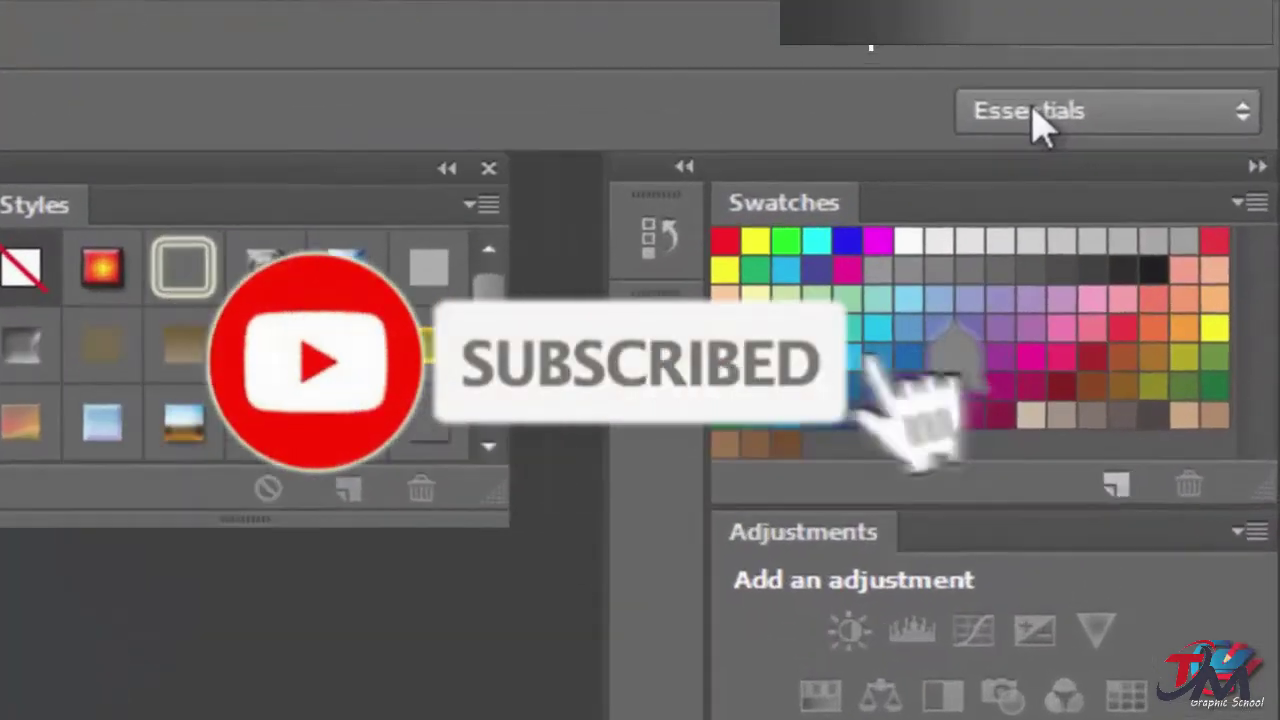
# - Reset the Essentials workspace to its default panel layout
pyautogui.click(1184, 45)
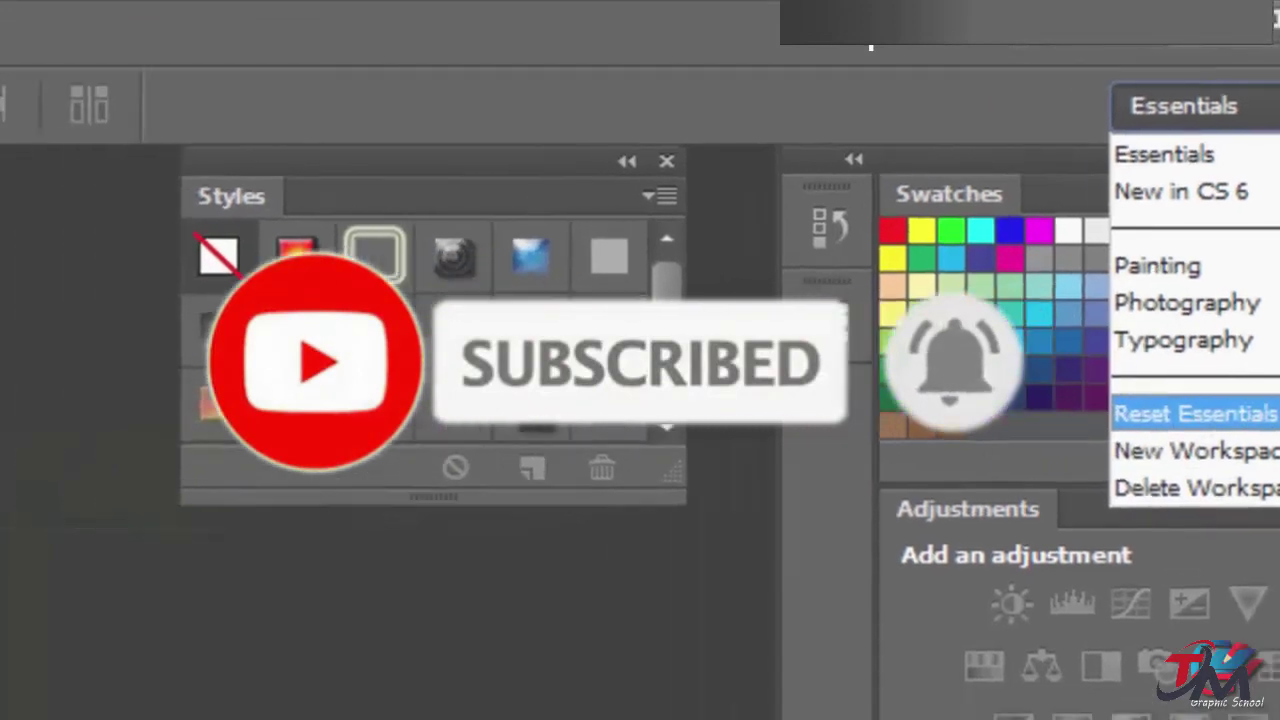
pyautogui.click(1243, 458)
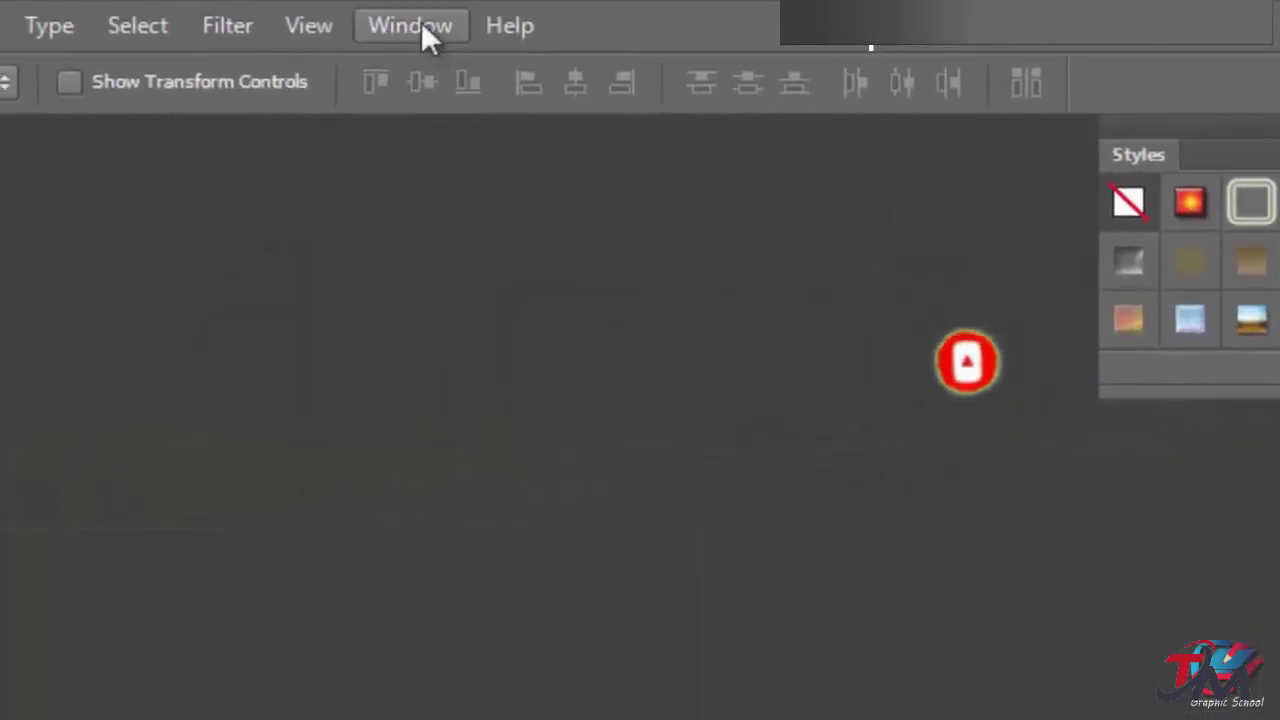
pyautogui.click(415, 28)
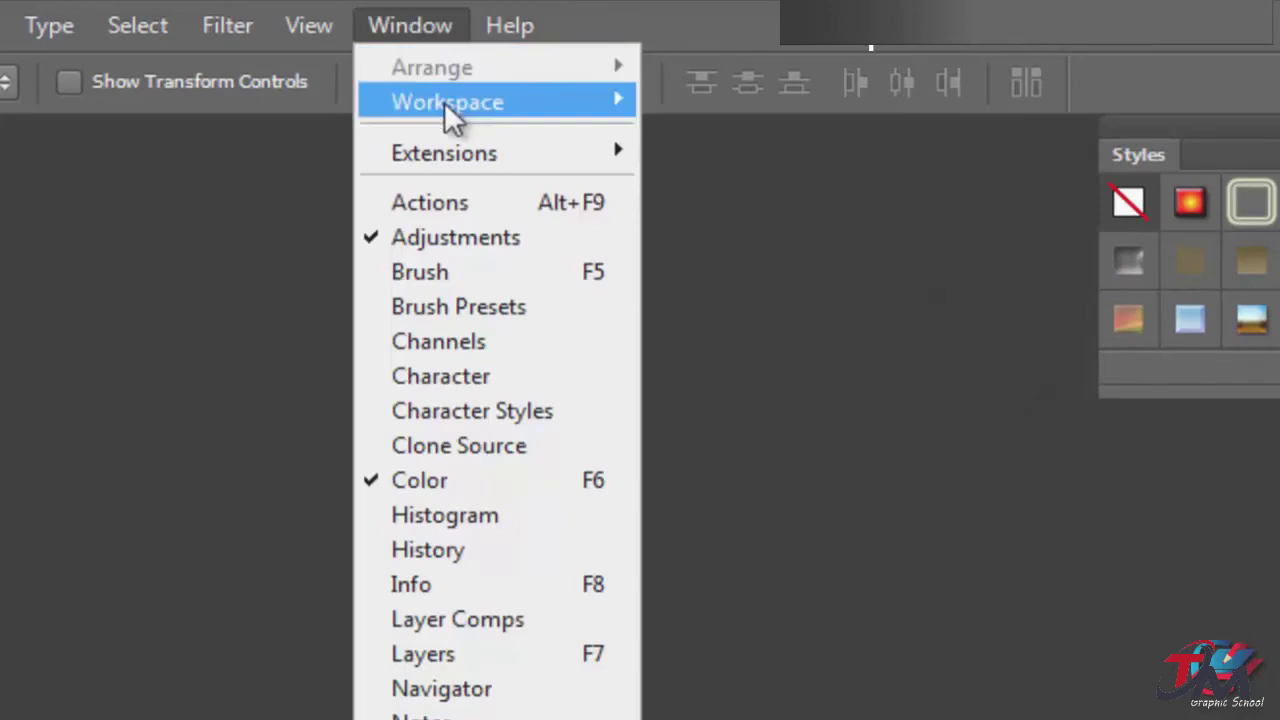
pyautogui.moveTo(444, 102)
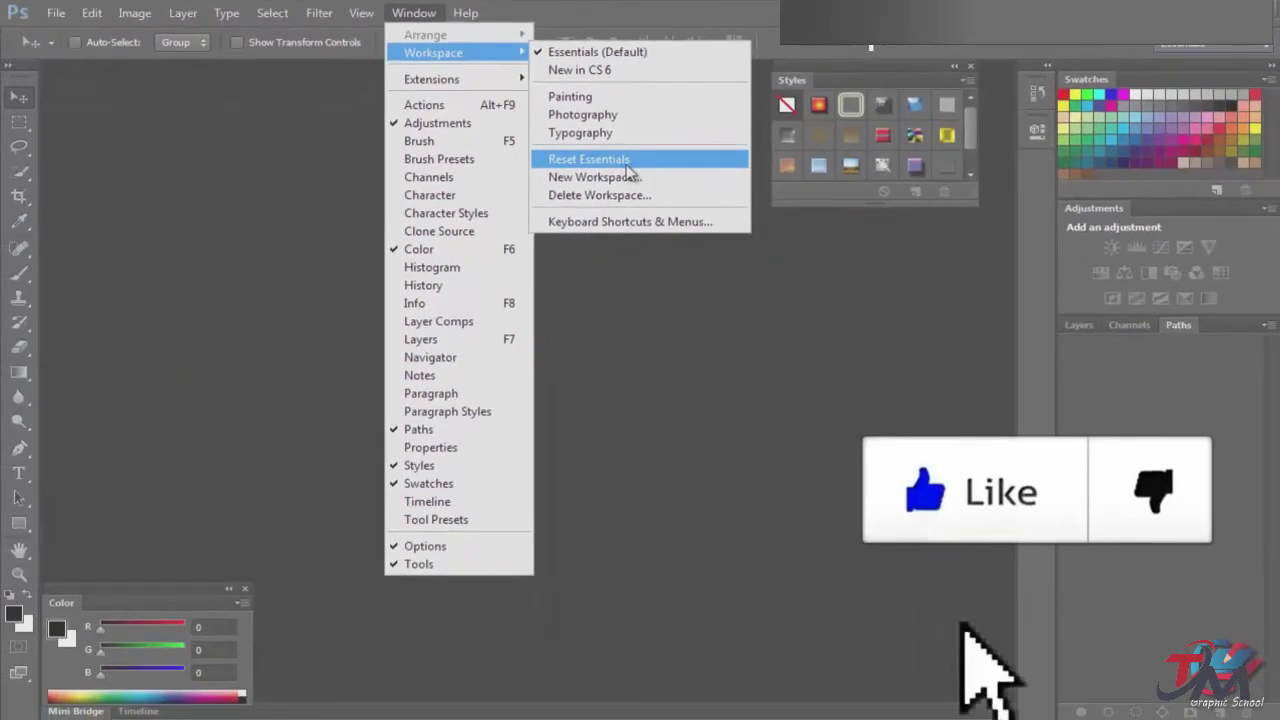
pyautogui.click(750, 307)
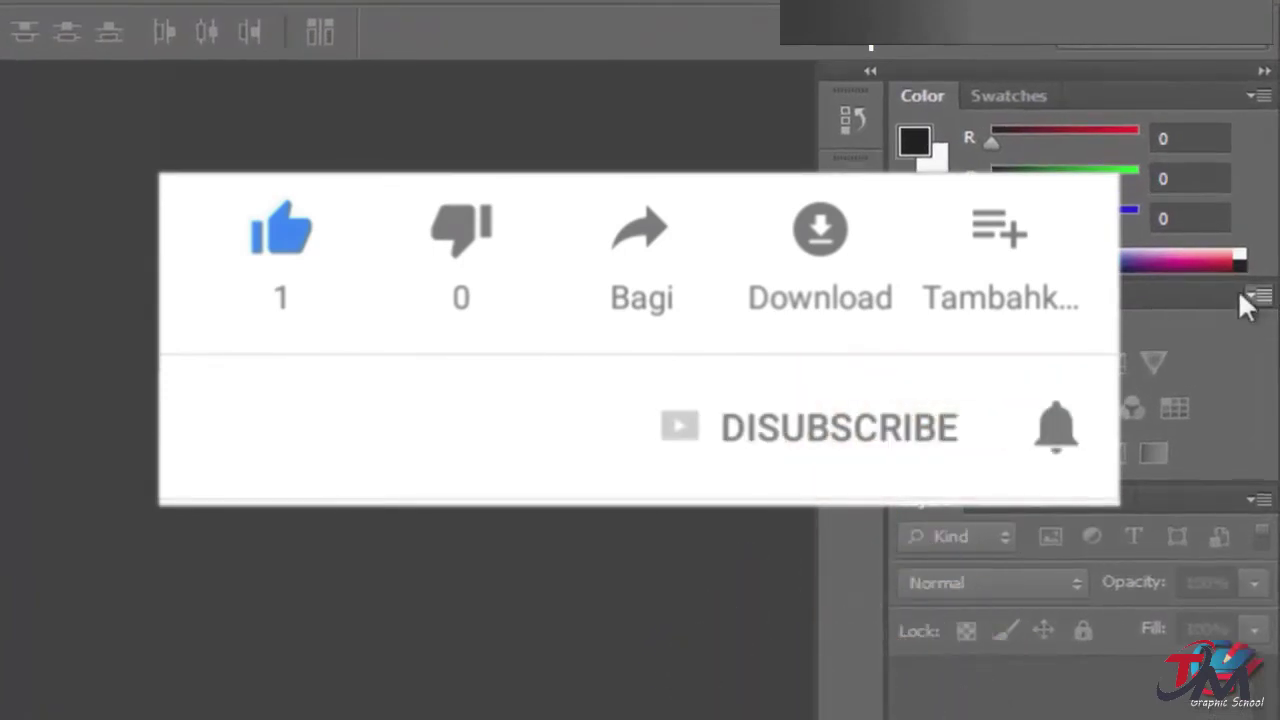
# - Close the Adjustments panel and the Color and Swatches tab group, leaving Styles open above the Layers group
pyautogui.click(1260, 296)
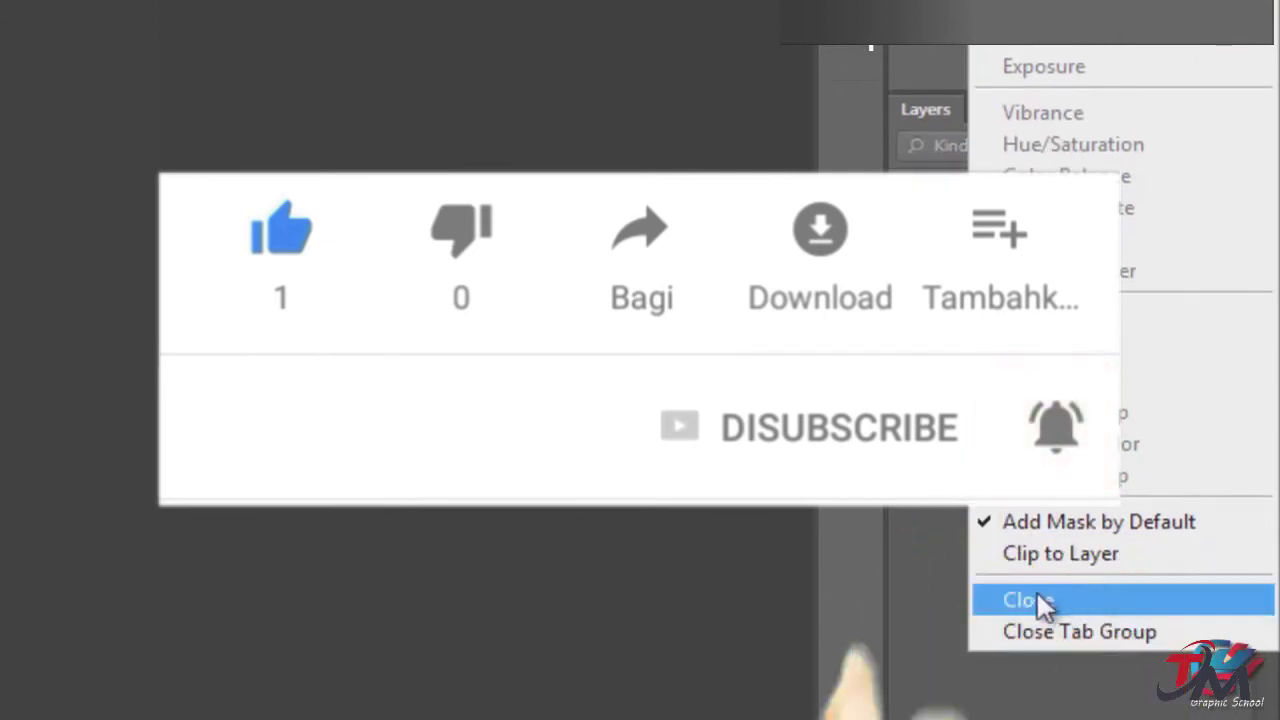
pyautogui.click(1078, 600)
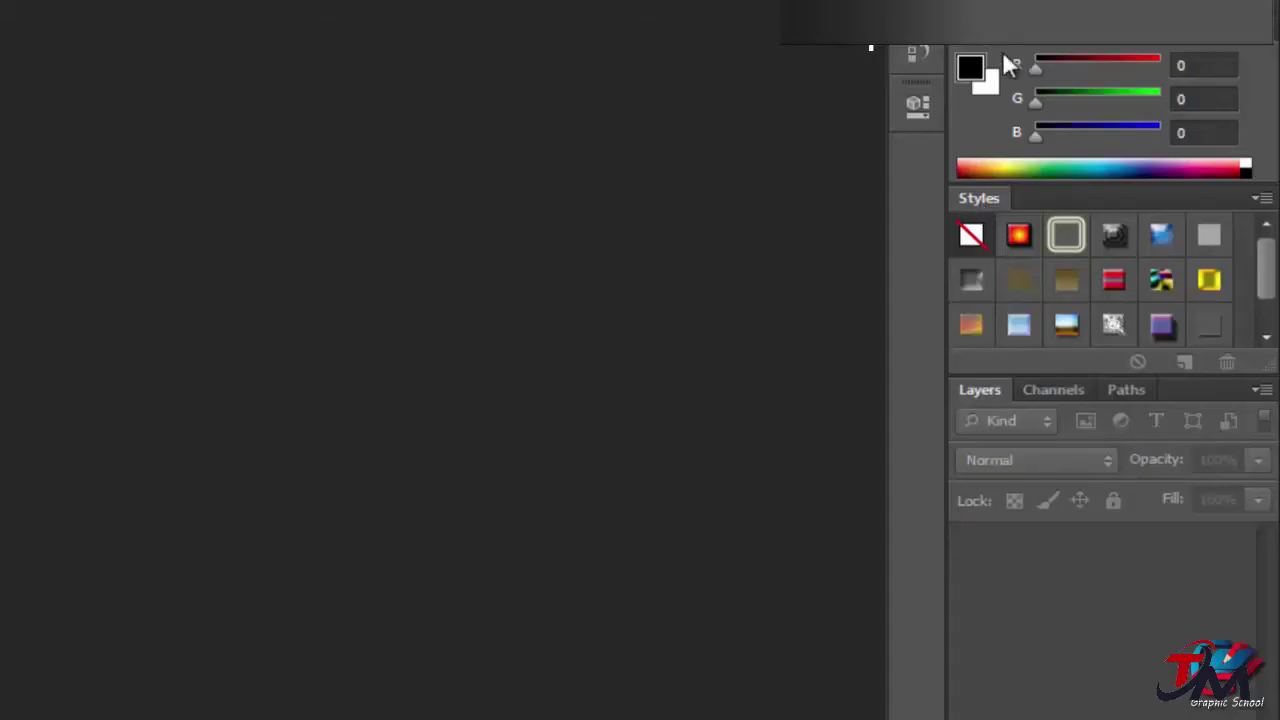
pyautogui.click(1040, 48)
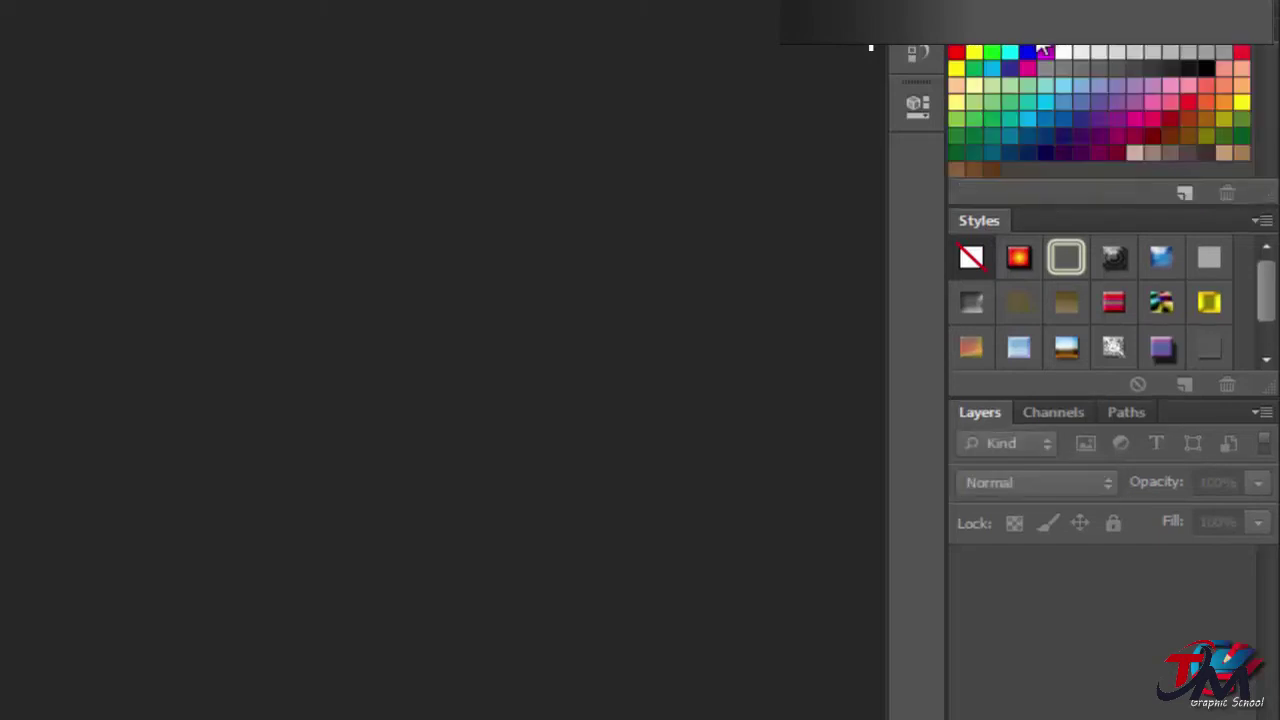
pyautogui.click(982, 34)
pyautogui.click(1046, 36)
pyautogui.click(1264, 50)
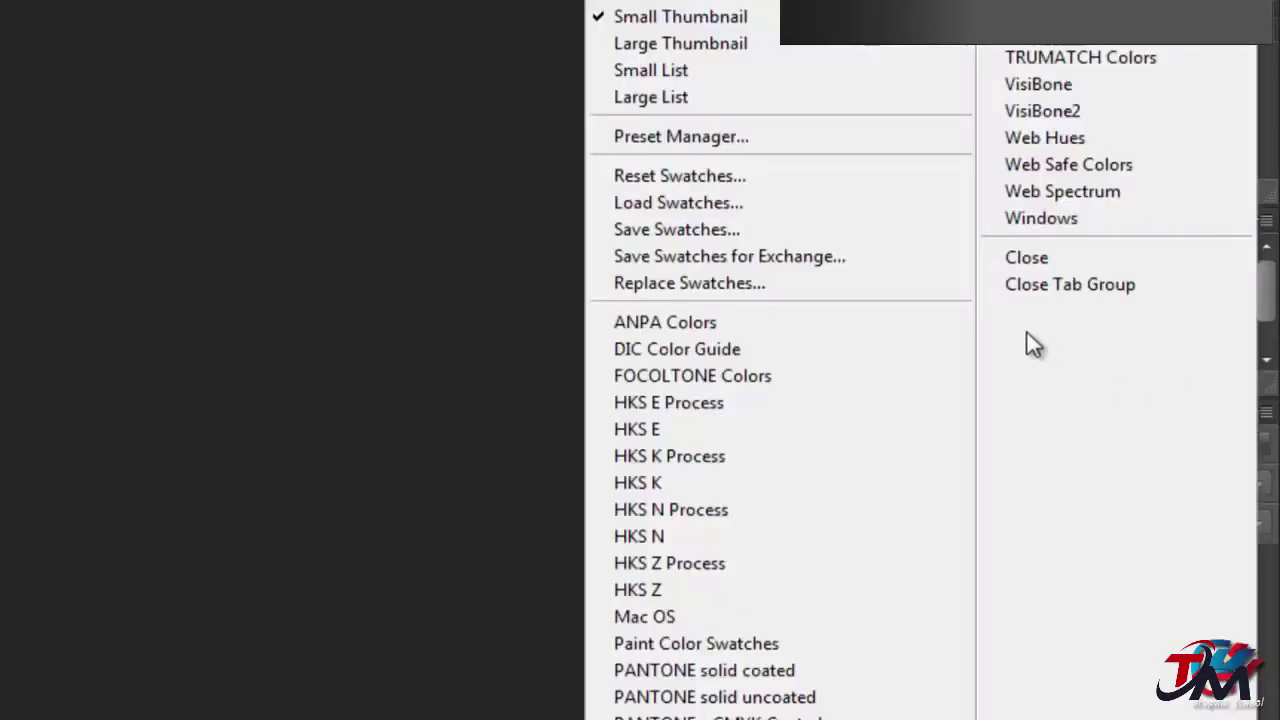
pyautogui.click(1128, 289)
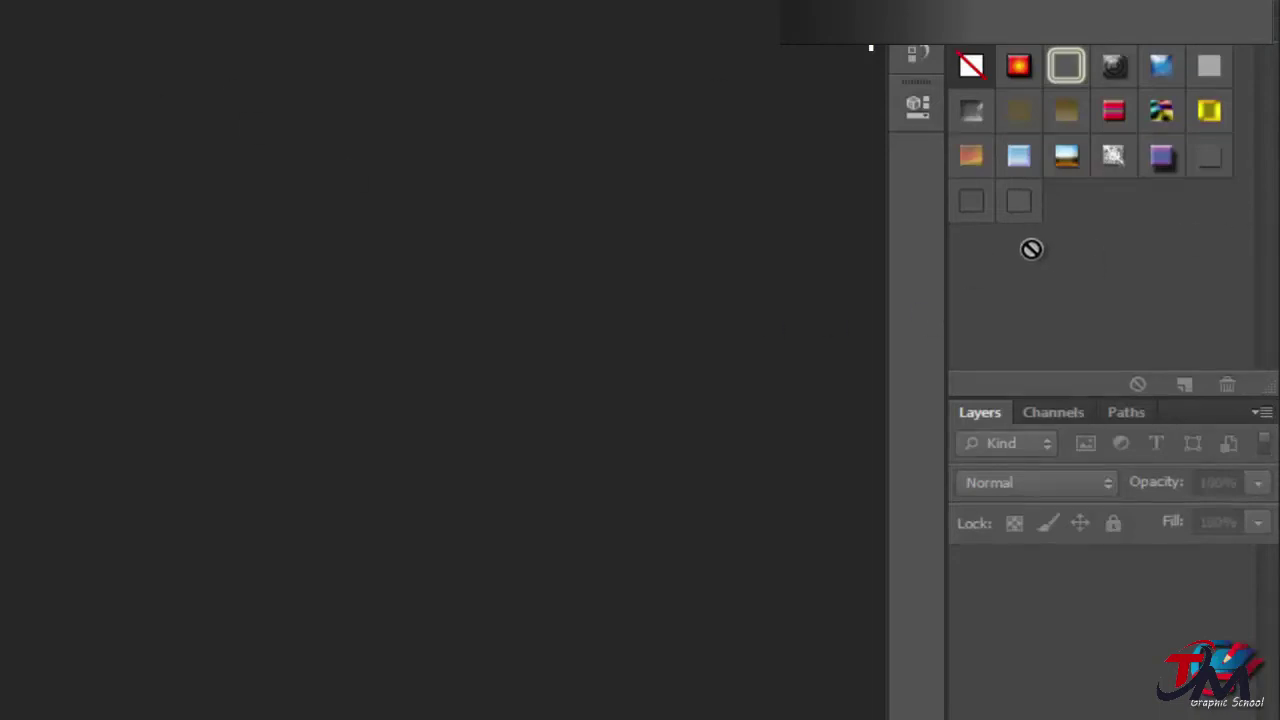
# - Show the Navigator panel and dock it as a tab beside the Styles panel
pyautogui.click(425, 17)
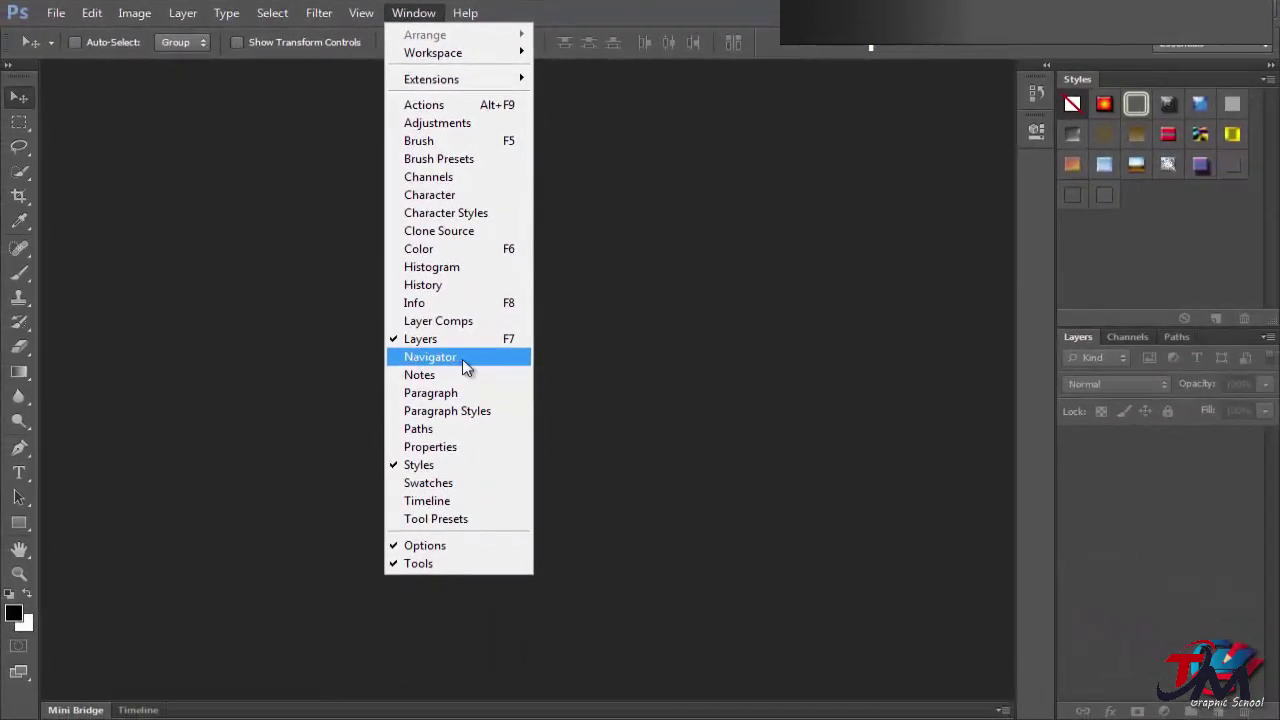
pyautogui.click(462, 359)
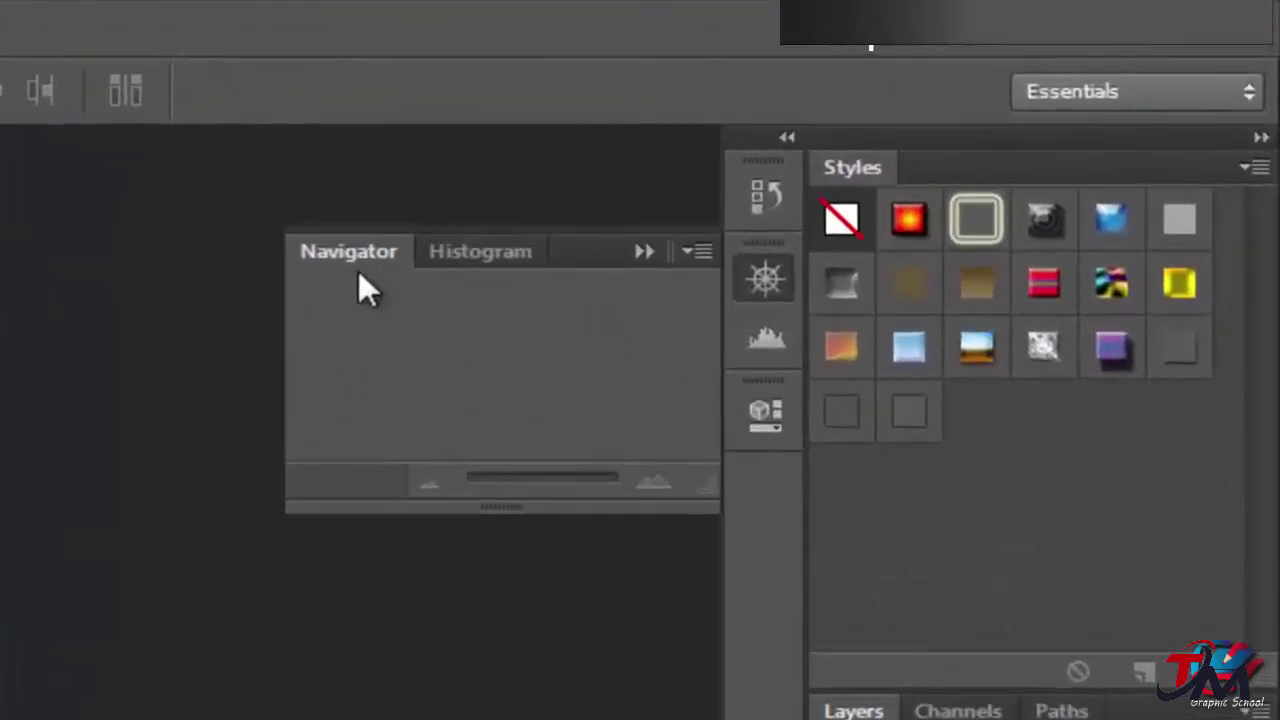
pyautogui.moveTo(343, 262); pyautogui.dragTo(973, 169)
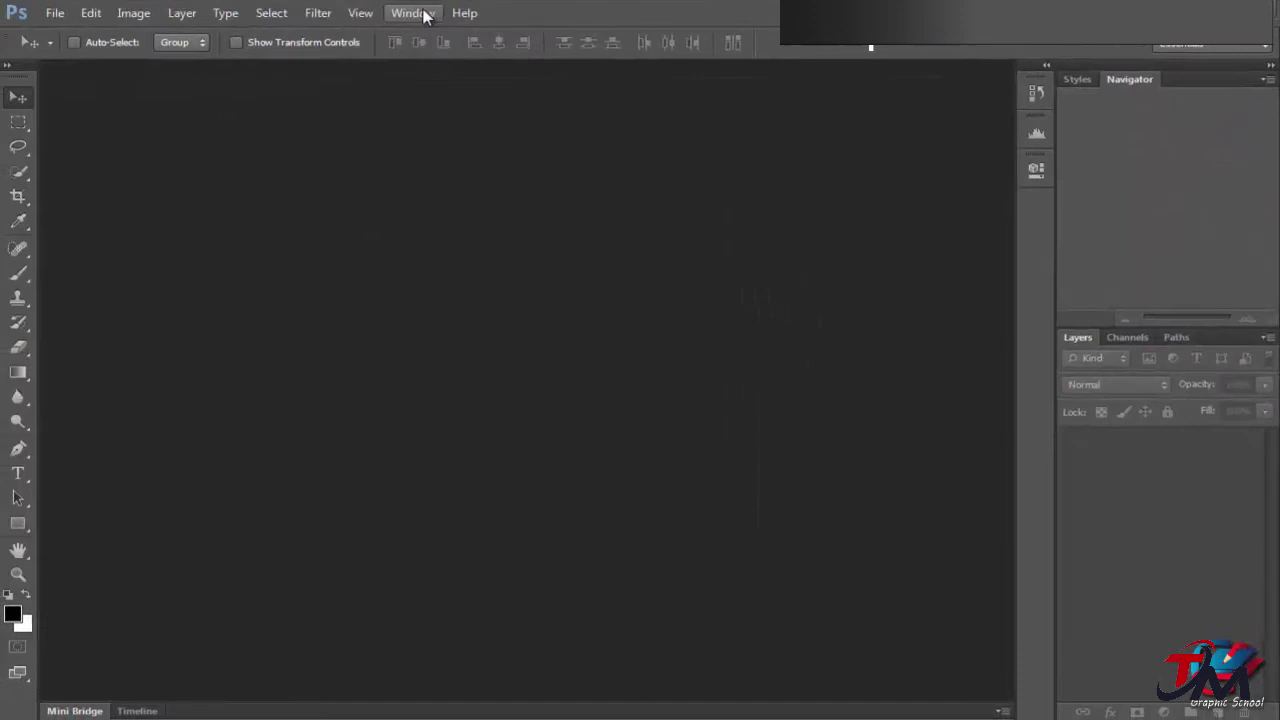
# - Review the list of available panels, and compare the docked Styles and Navigator panels, ending on Styles
pyautogui.click(412, 13)
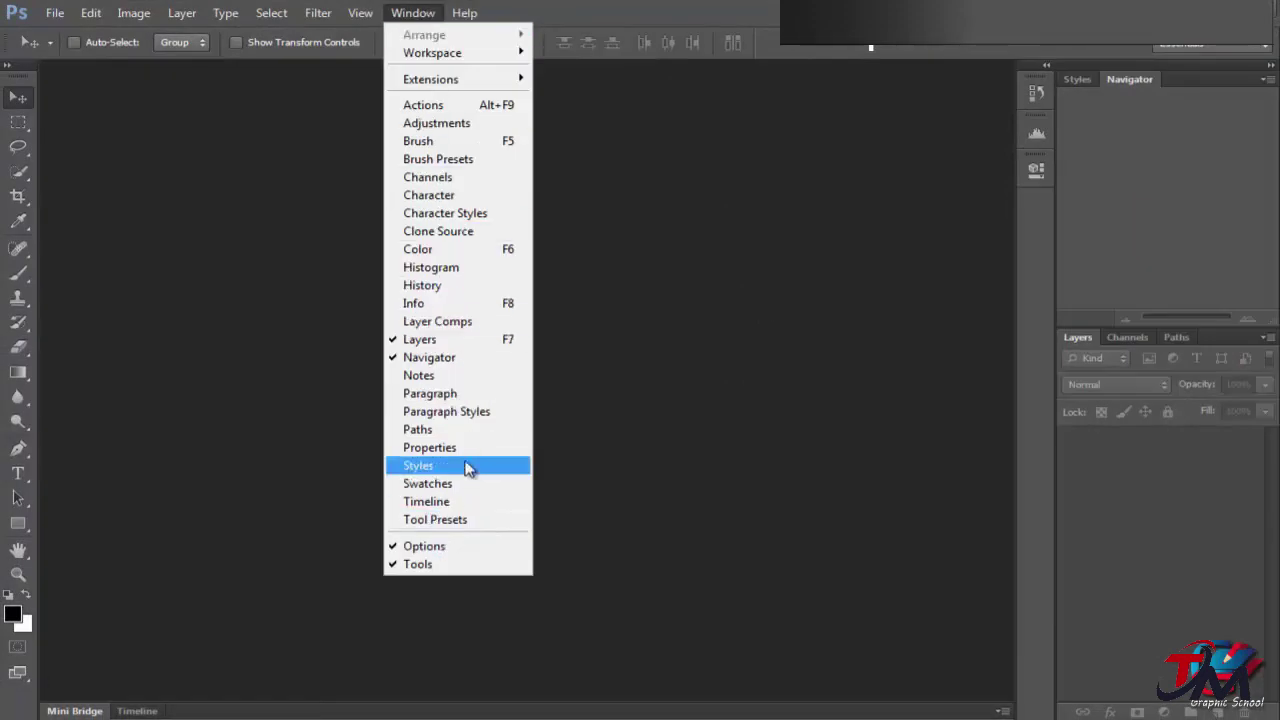
pyautogui.click(1170, 156)
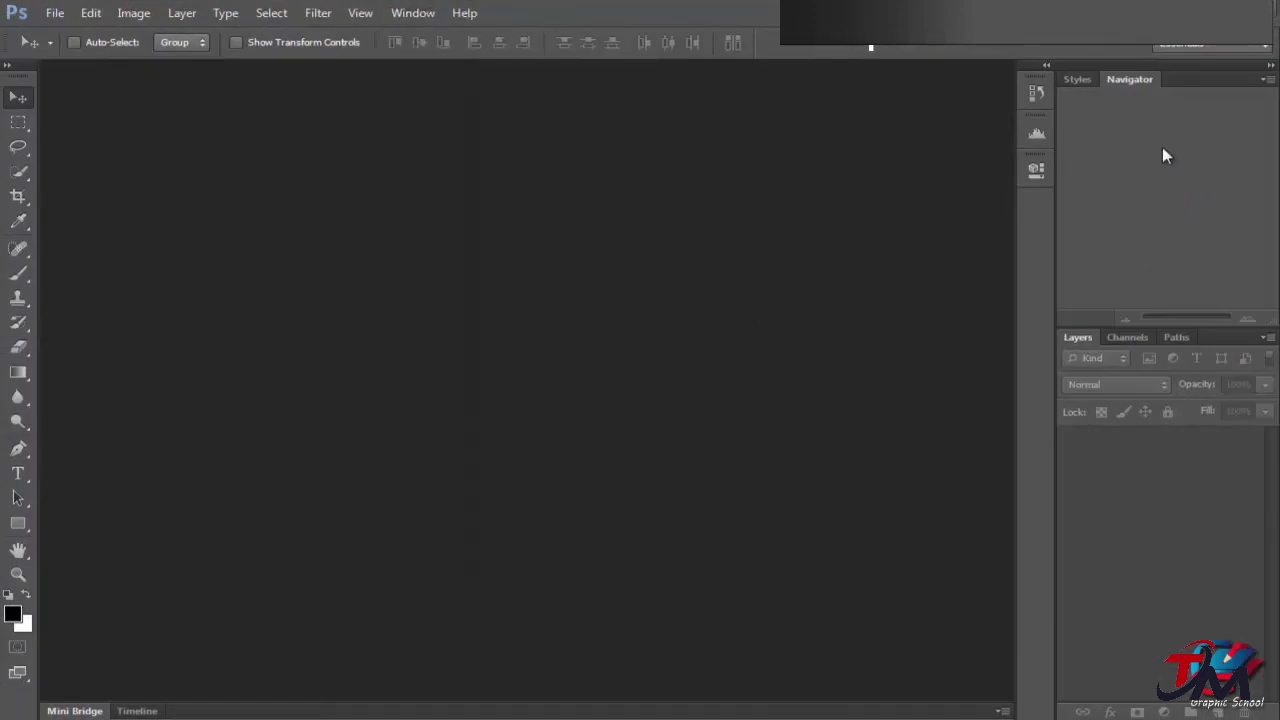
pyautogui.click(1082, 80)
pyautogui.click(1133, 80)
pyautogui.click(1080, 80)
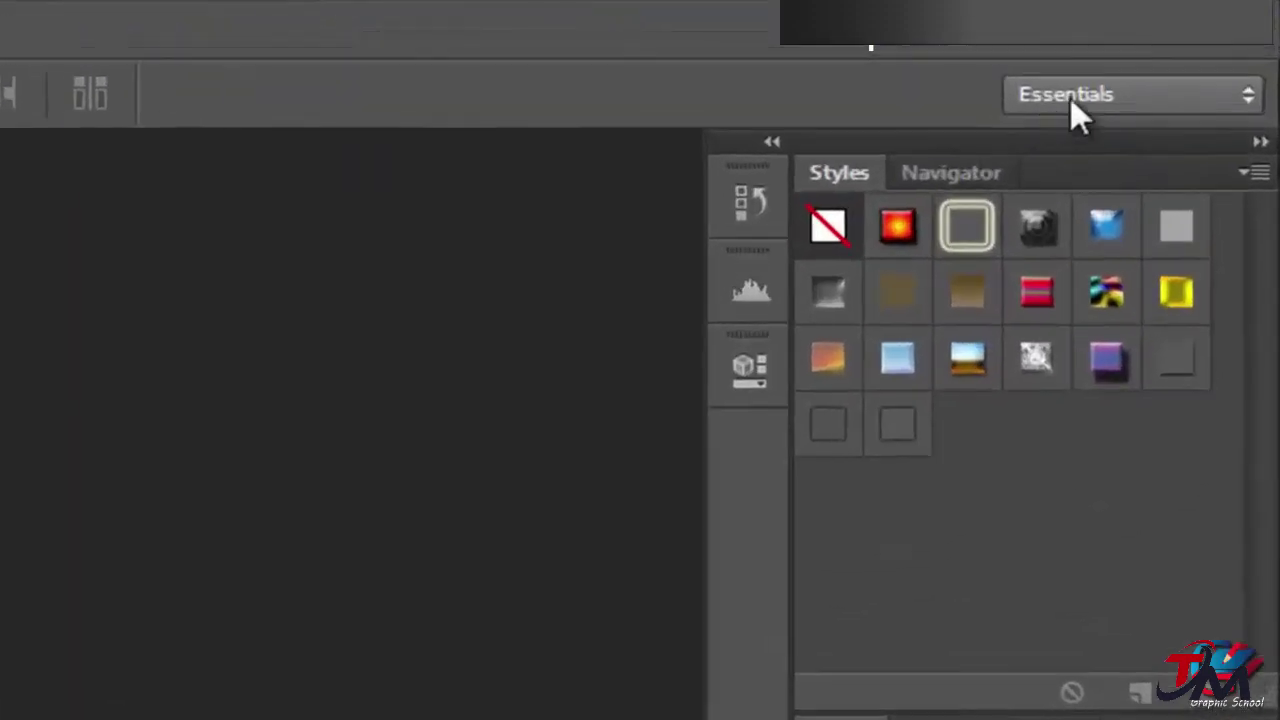
# - Examine the New Workspace dialog without saving a workspace, and look over the available Workspace commands
pyautogui.click(1071, 97)
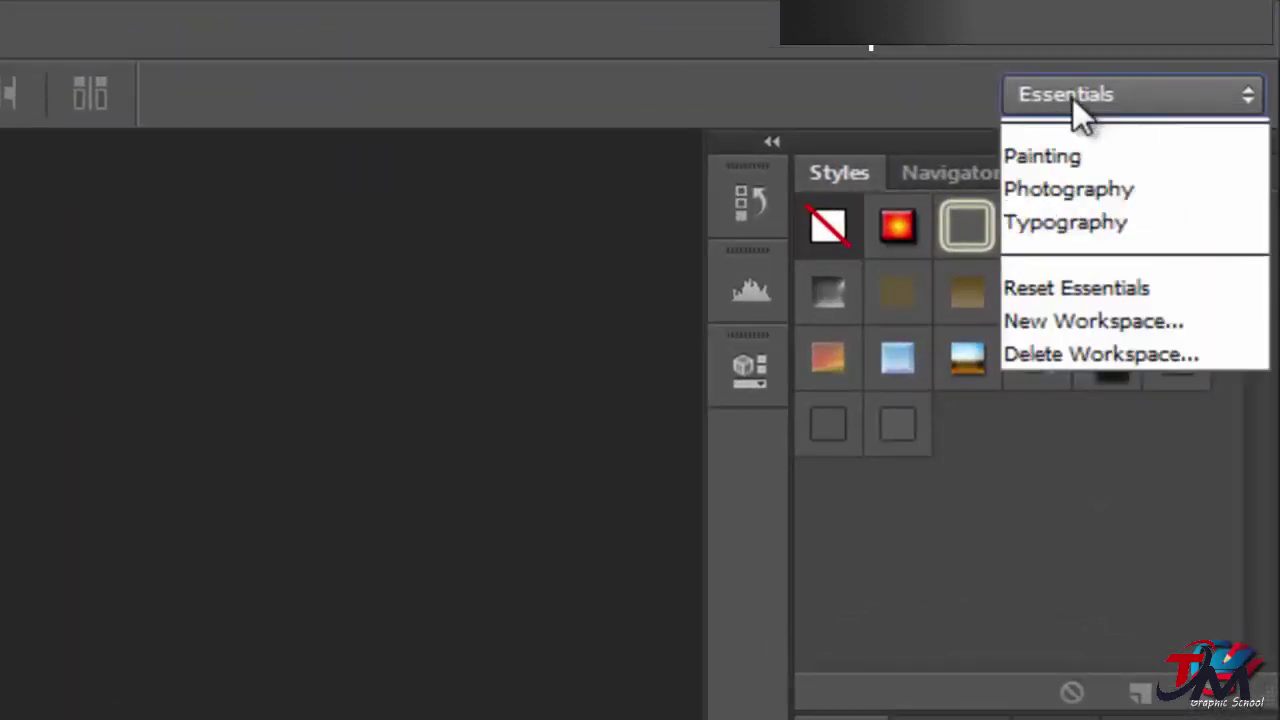
pyautogui.click(1200, 401)
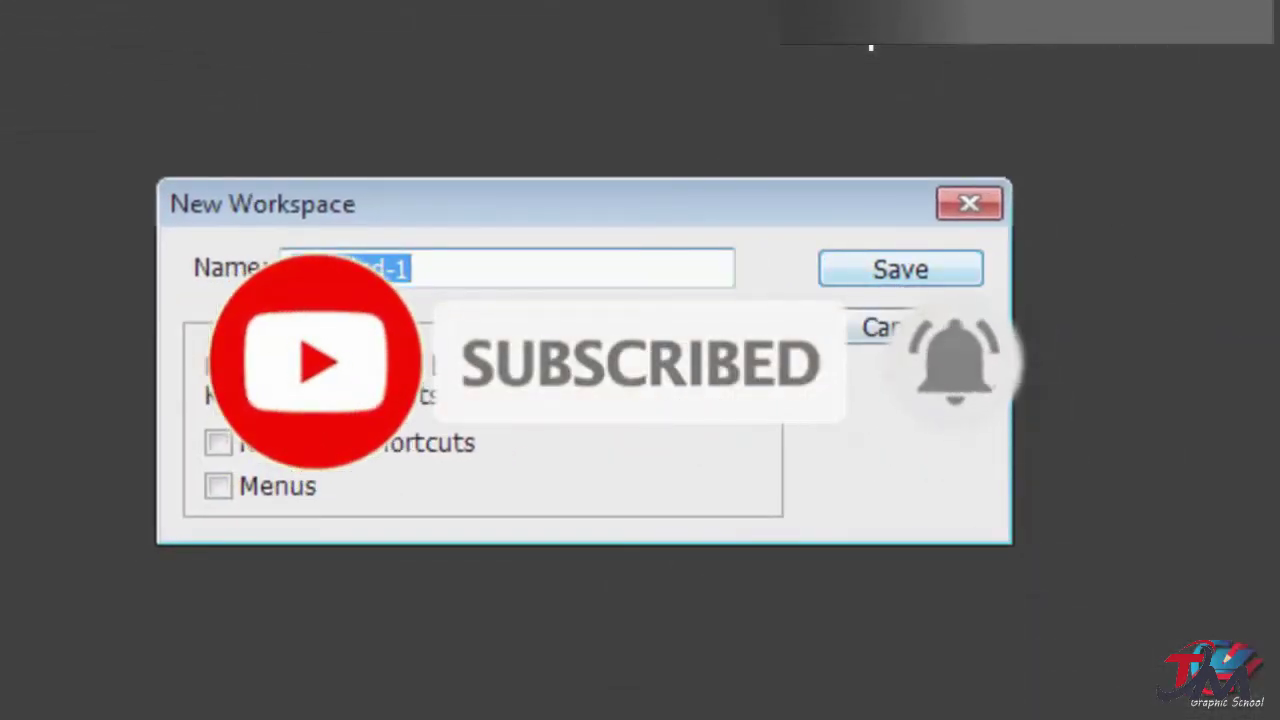
pyautogui.click(908, 327)
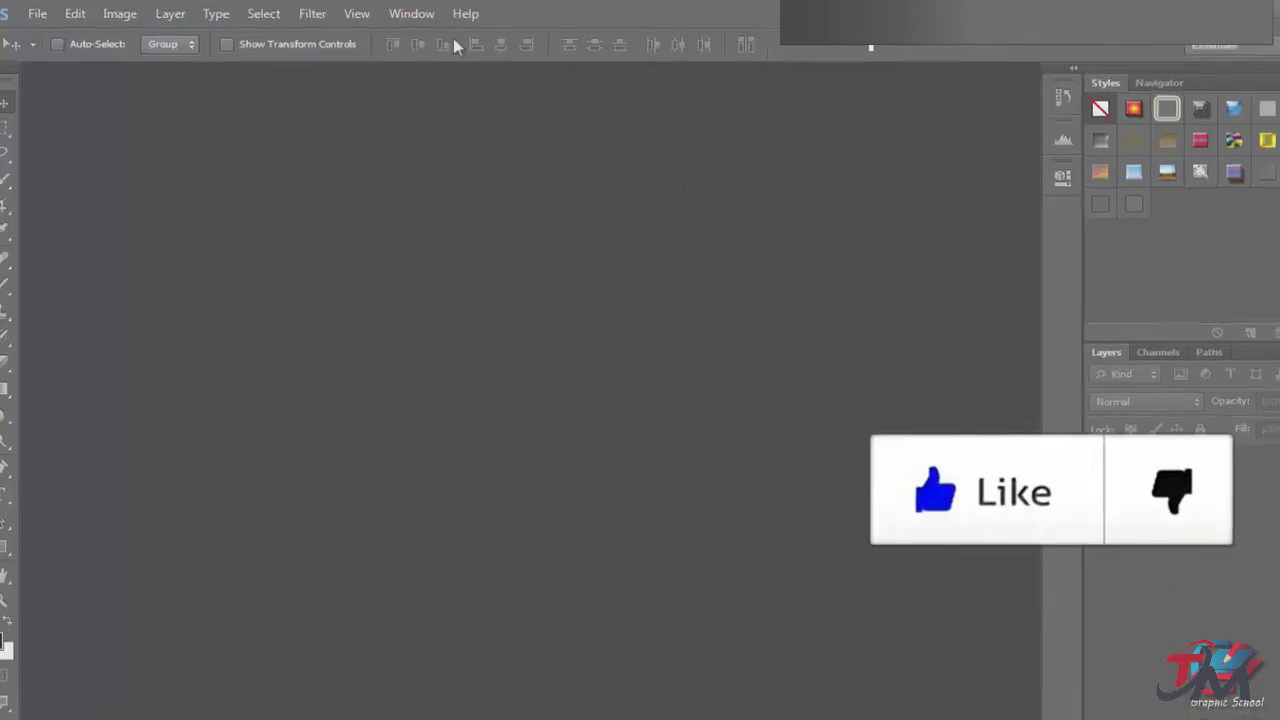
pyautogui.click(421, 18)
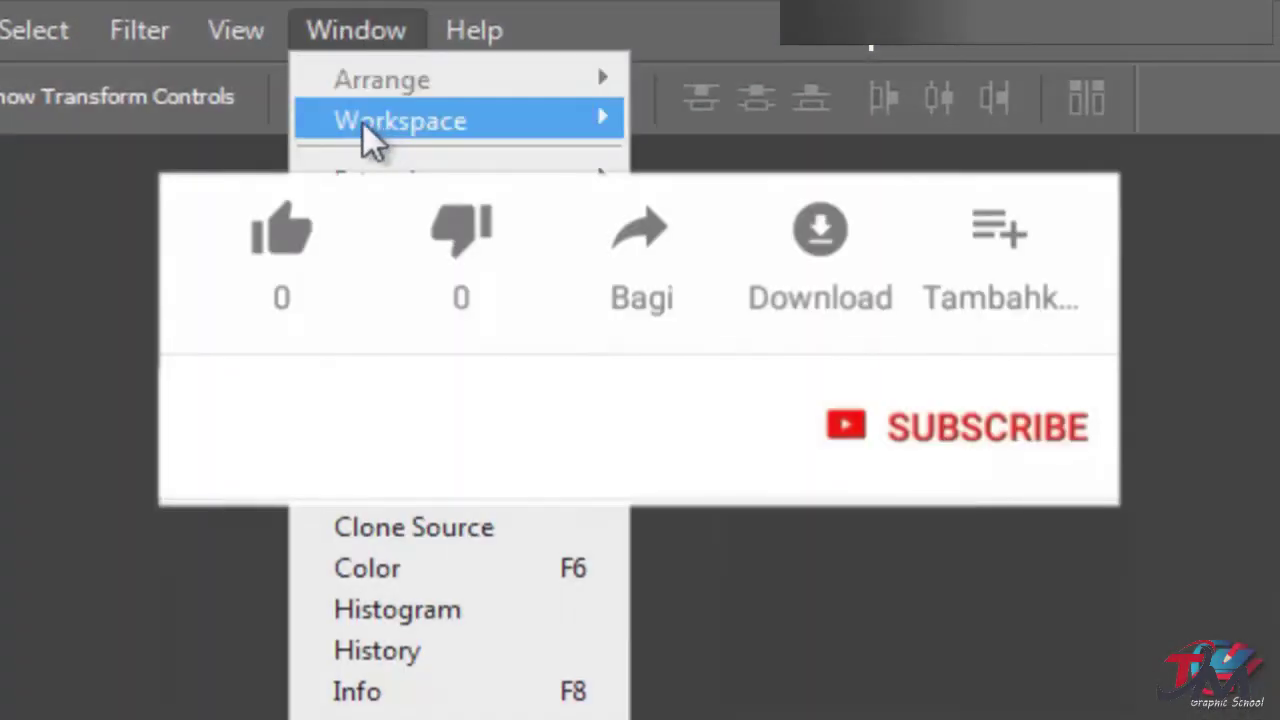
pyautogui.moveTo(364, 126)
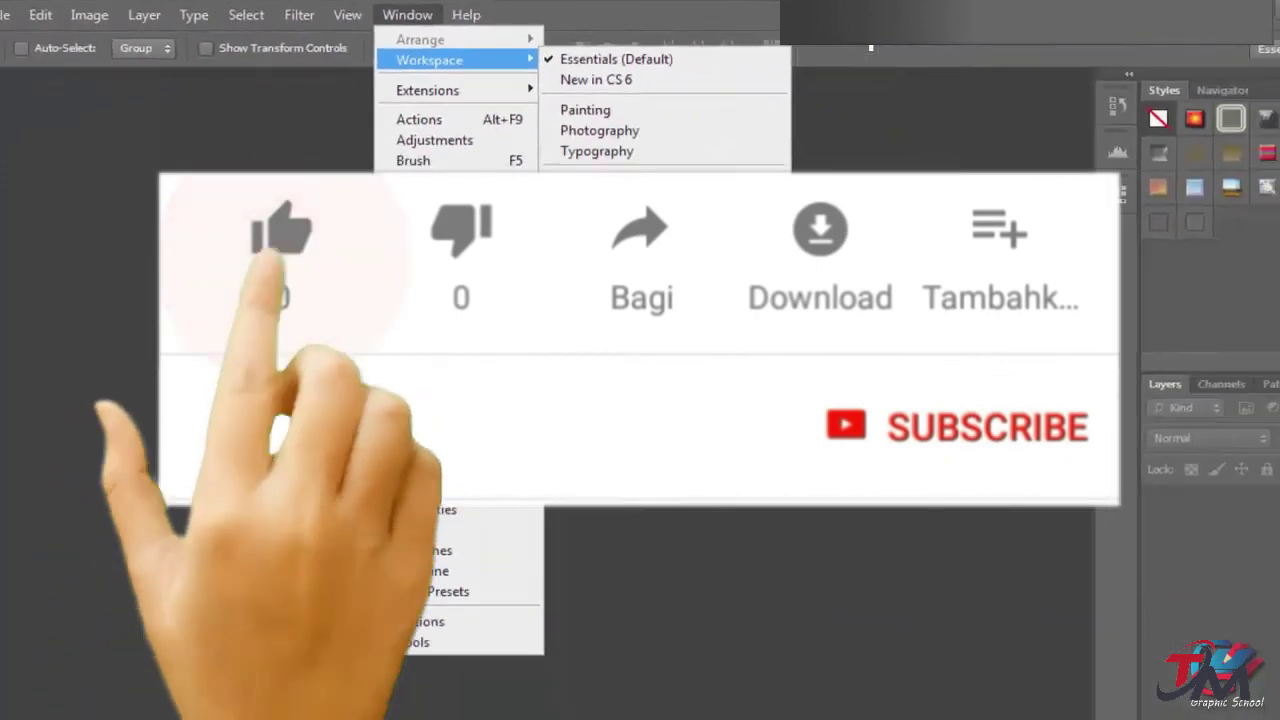
pyautogui.click(770, 404)
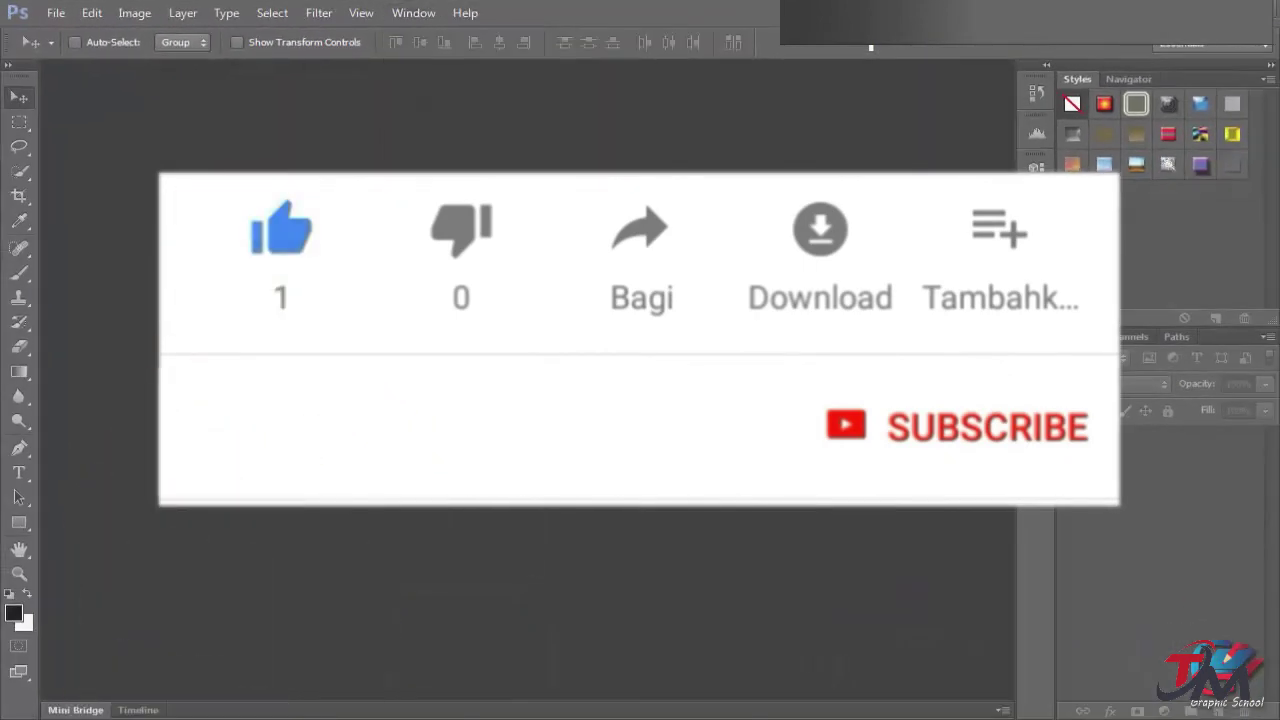
# - Switch the workspace to Painting, Photography and Typography in turn, and look over the workspace list again
pyautogui.click(1184, 46)
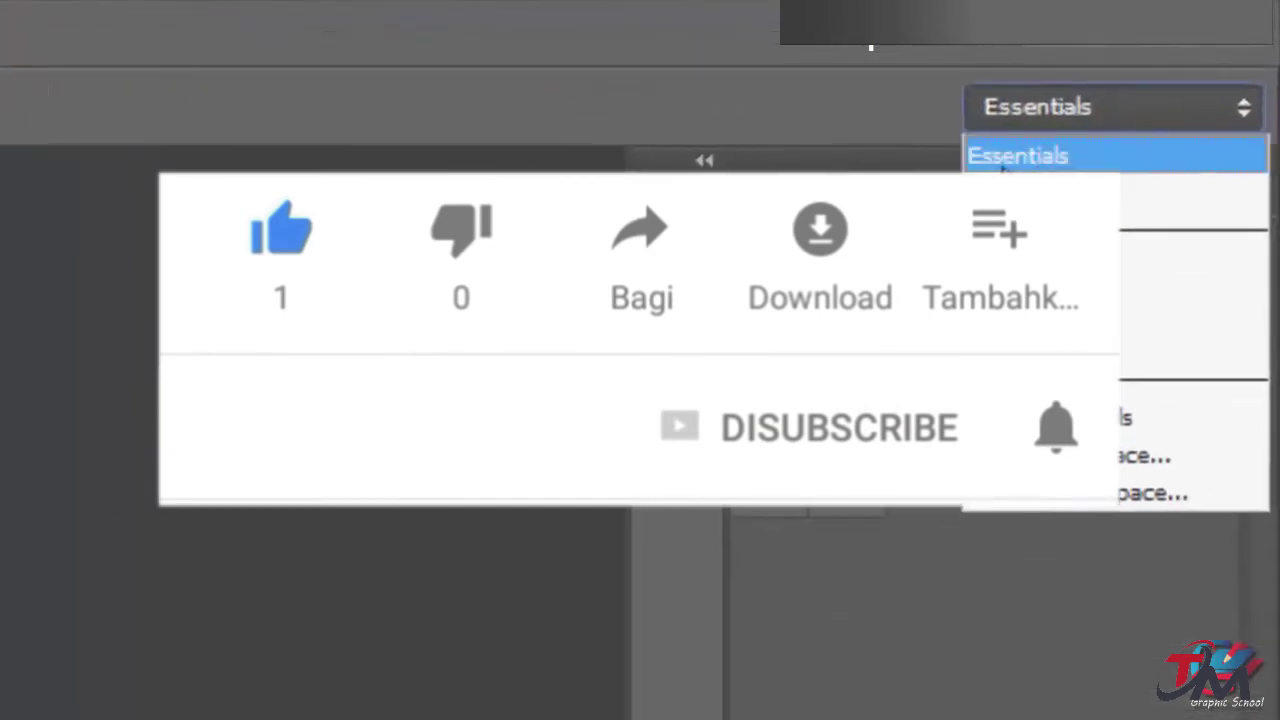
pyautogui.click(1040, 263)
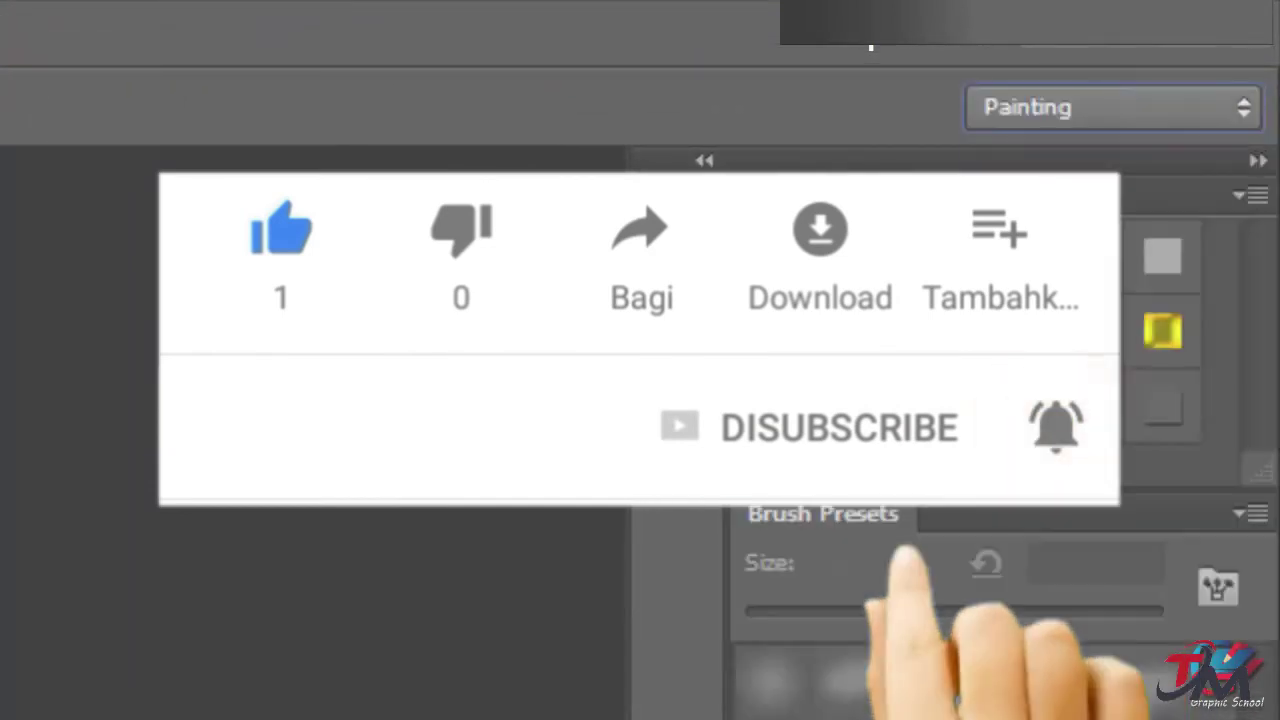
pyautogui.click(1057, 106)
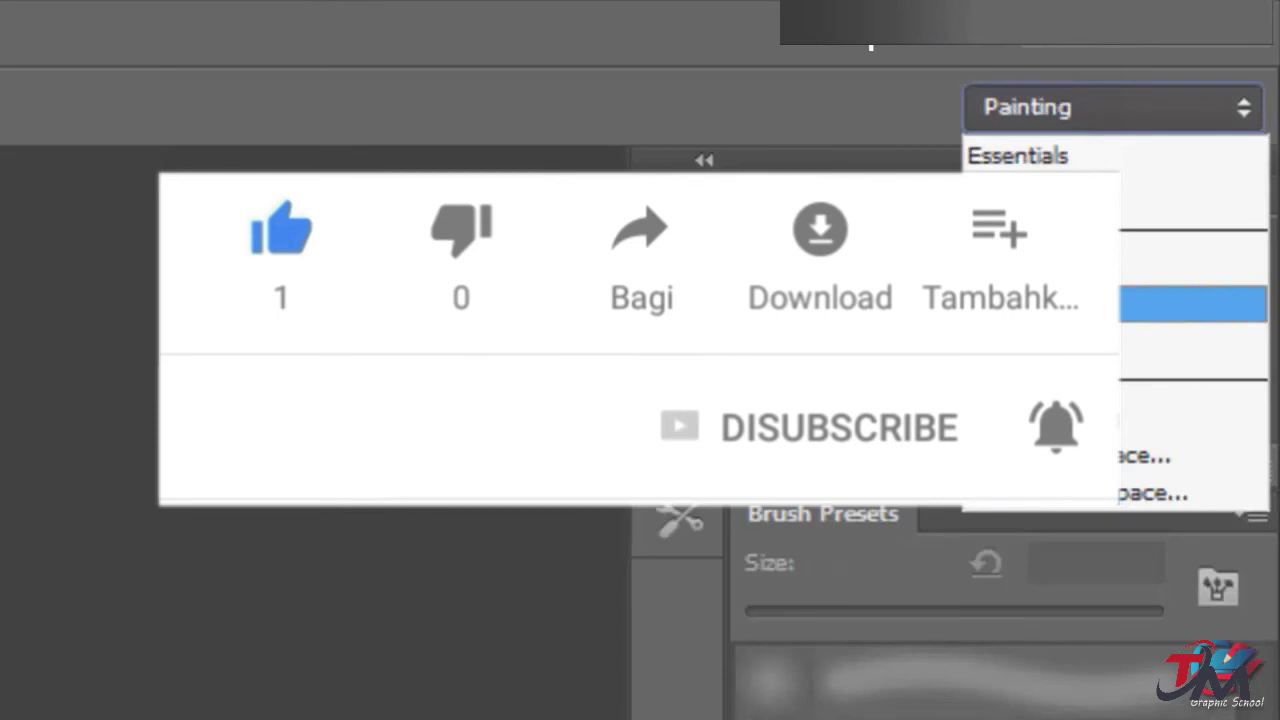
pyautogui.click(1050, 303)
pyautogui.click(1052, 112)
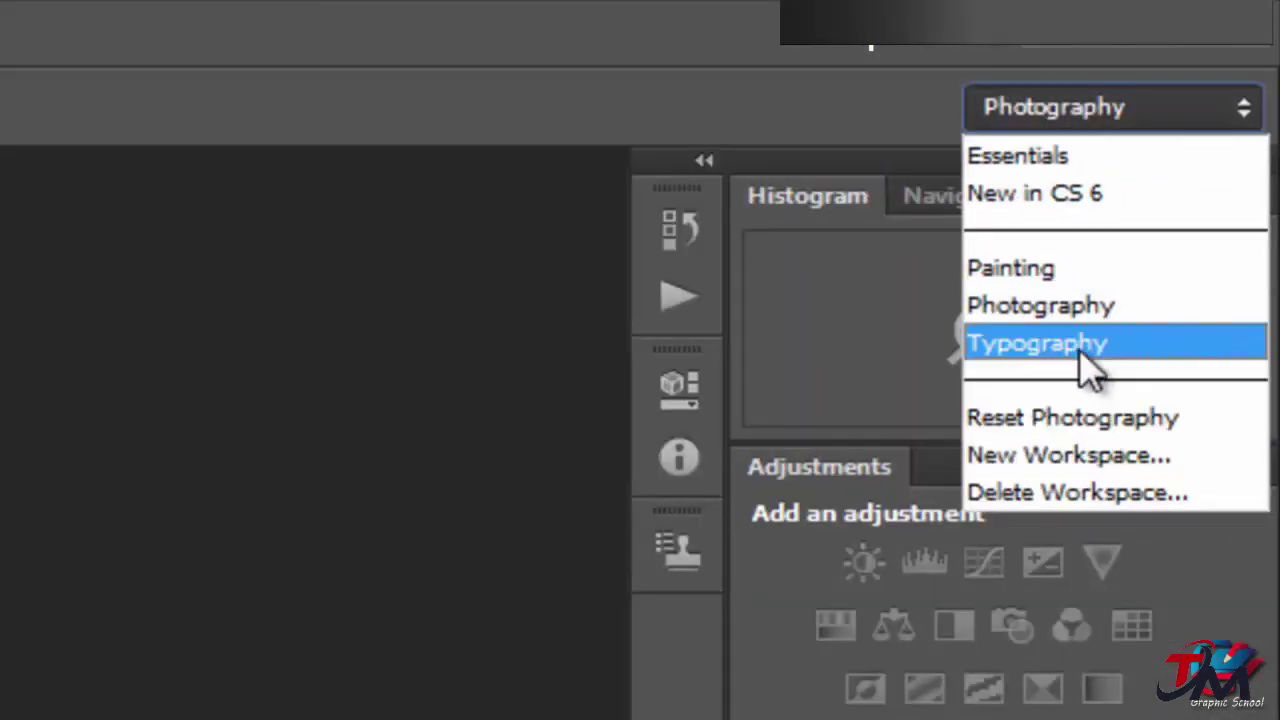
pyautogui.click(1076, 342)
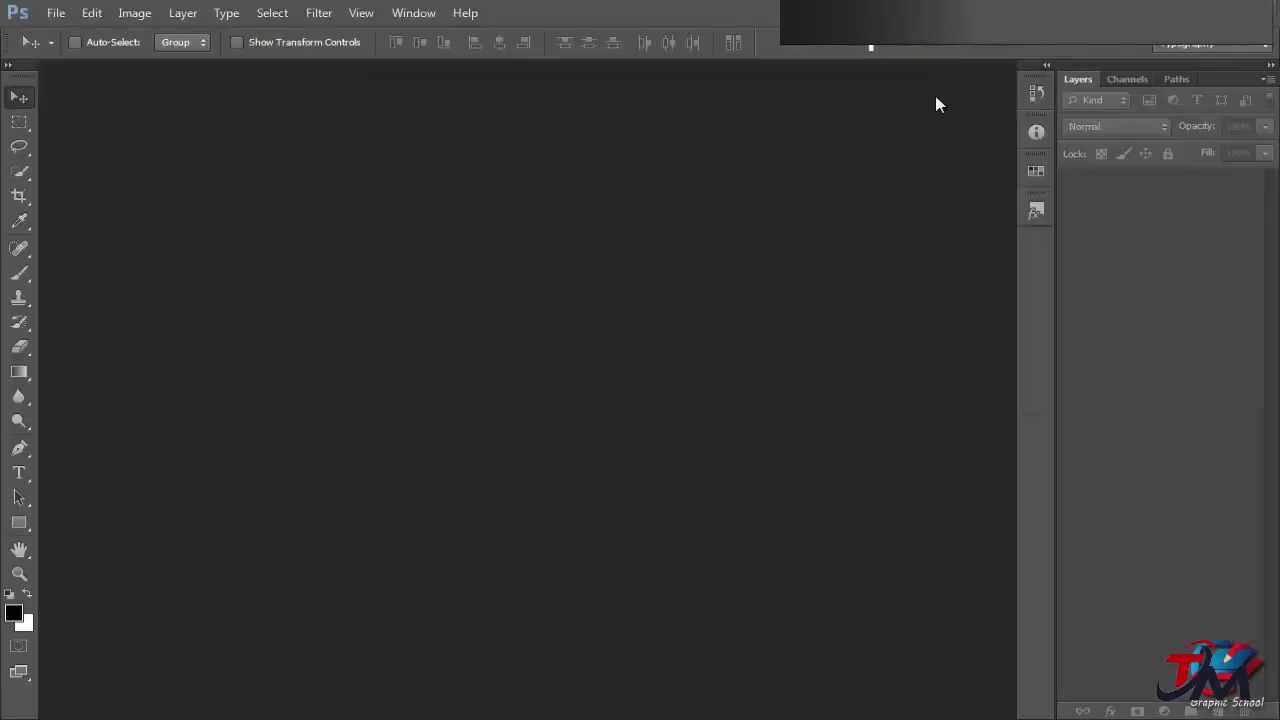
pyautogui.click(1199, 47)
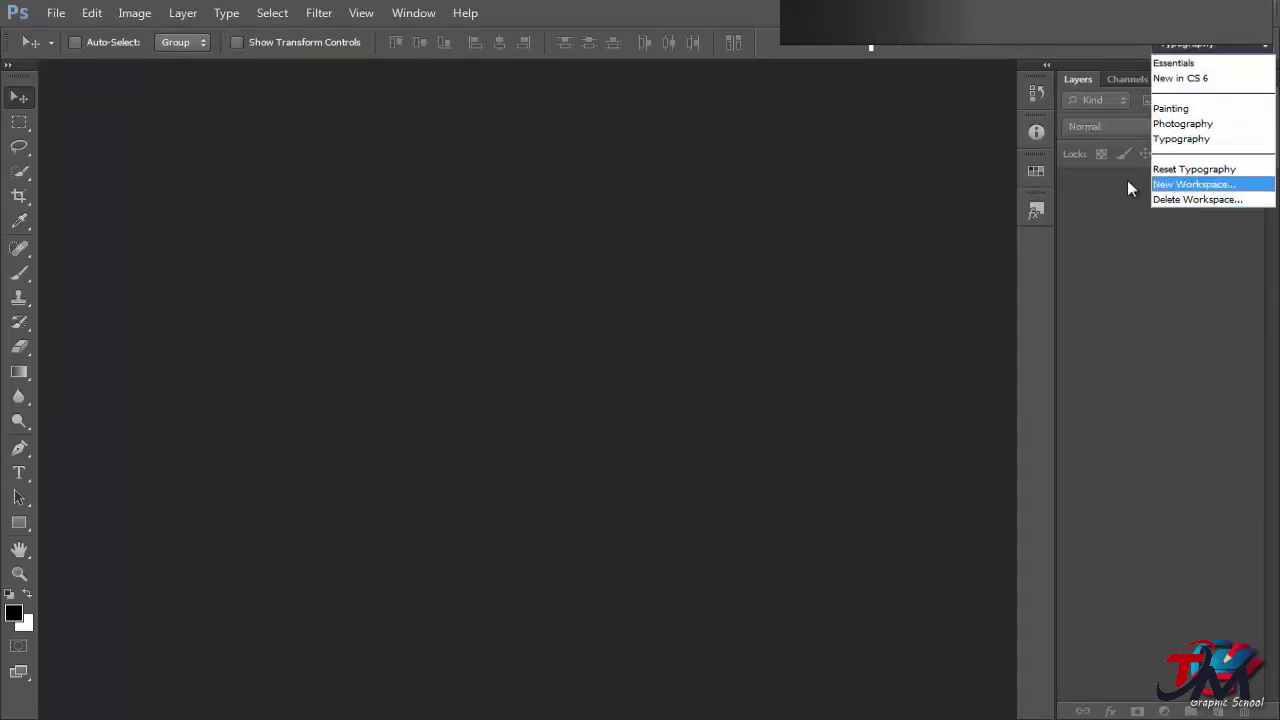
pyautogui.click(1074, 228)
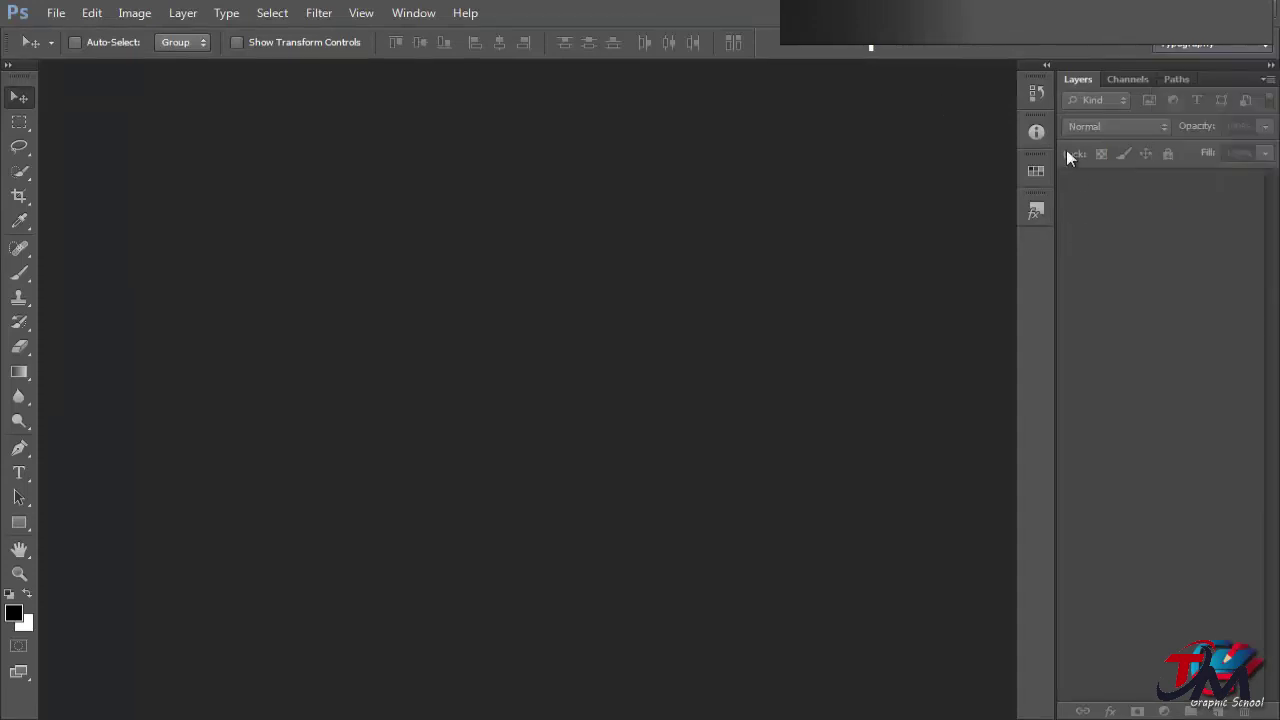
# - Expand the iconic panel dock to show History, Info, Swatches and Styles, inspect its display options, and collapse it back to icons
pyautogui.click(1046, 65)
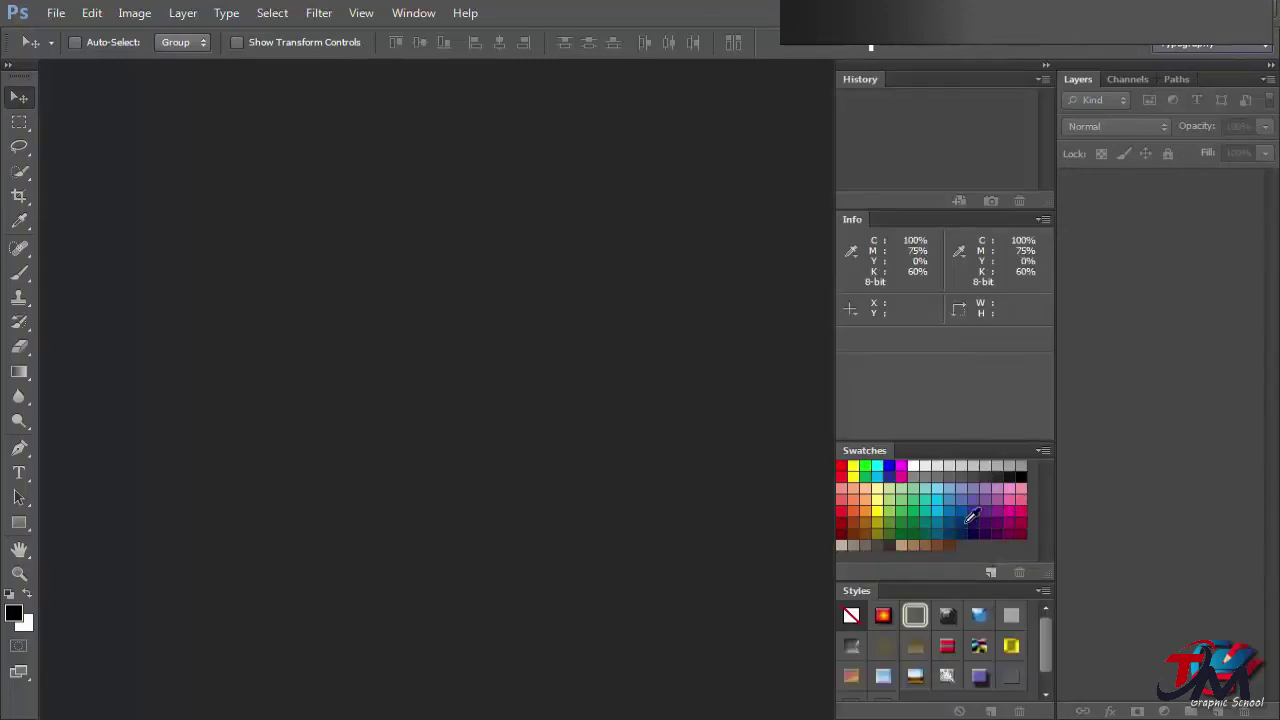
pyautogui.rightClick(997, 70)
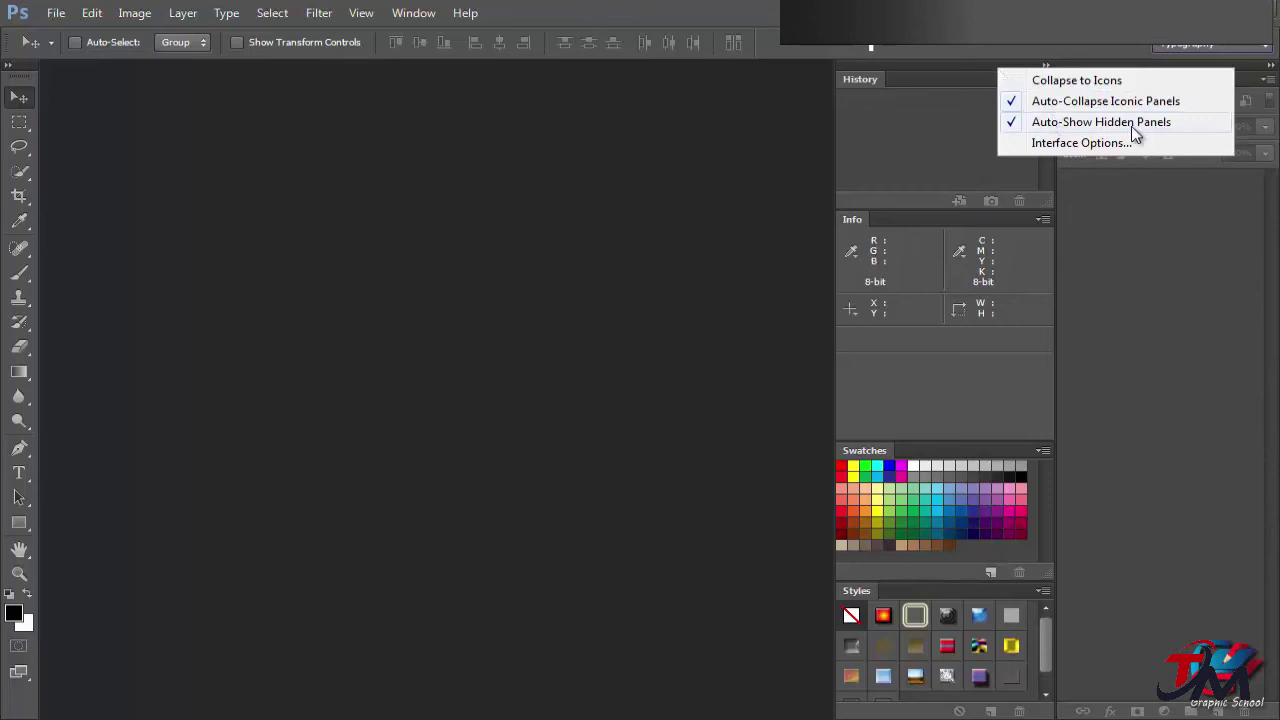
pyautogui.click(976, 80)
pyautogui.click(1045, 66)
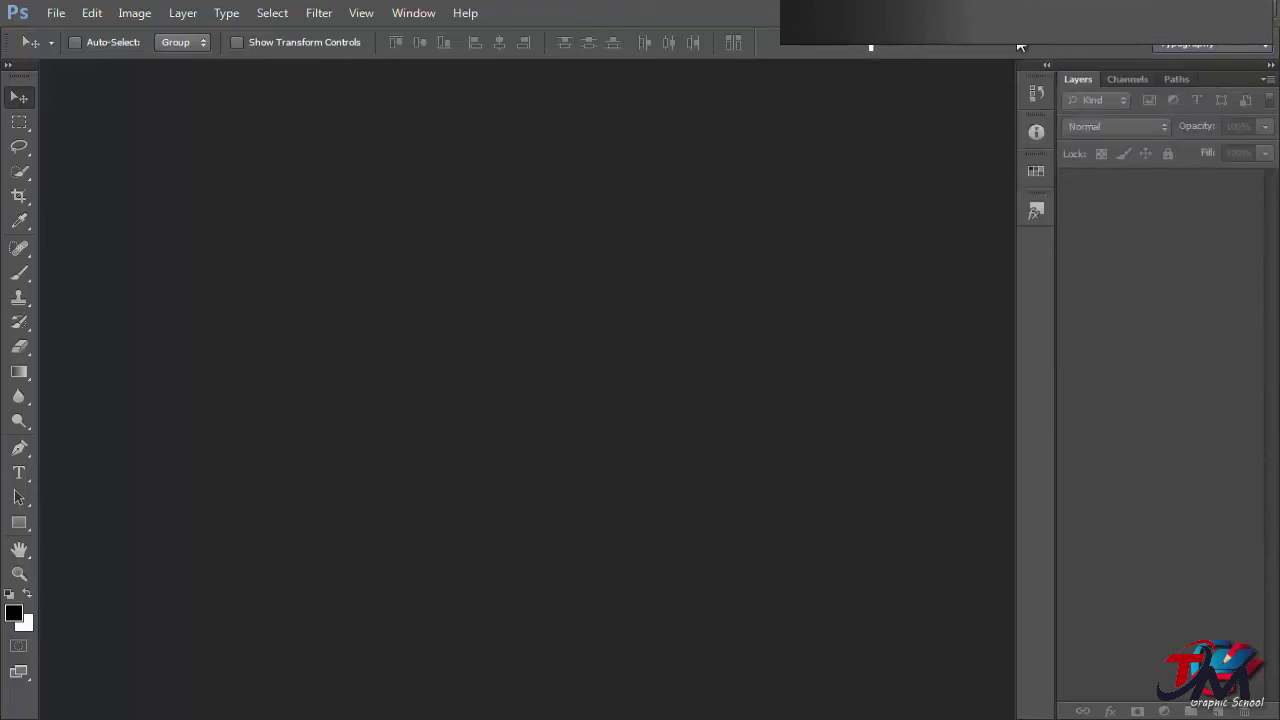
# - Undock the Layers group and the icon dock beside the toolbox, split Paths into its own floating panel, and move the Layers group lower
pyautogui.moveTo(1250, 73); pyautogui.dragTo(889, 79)
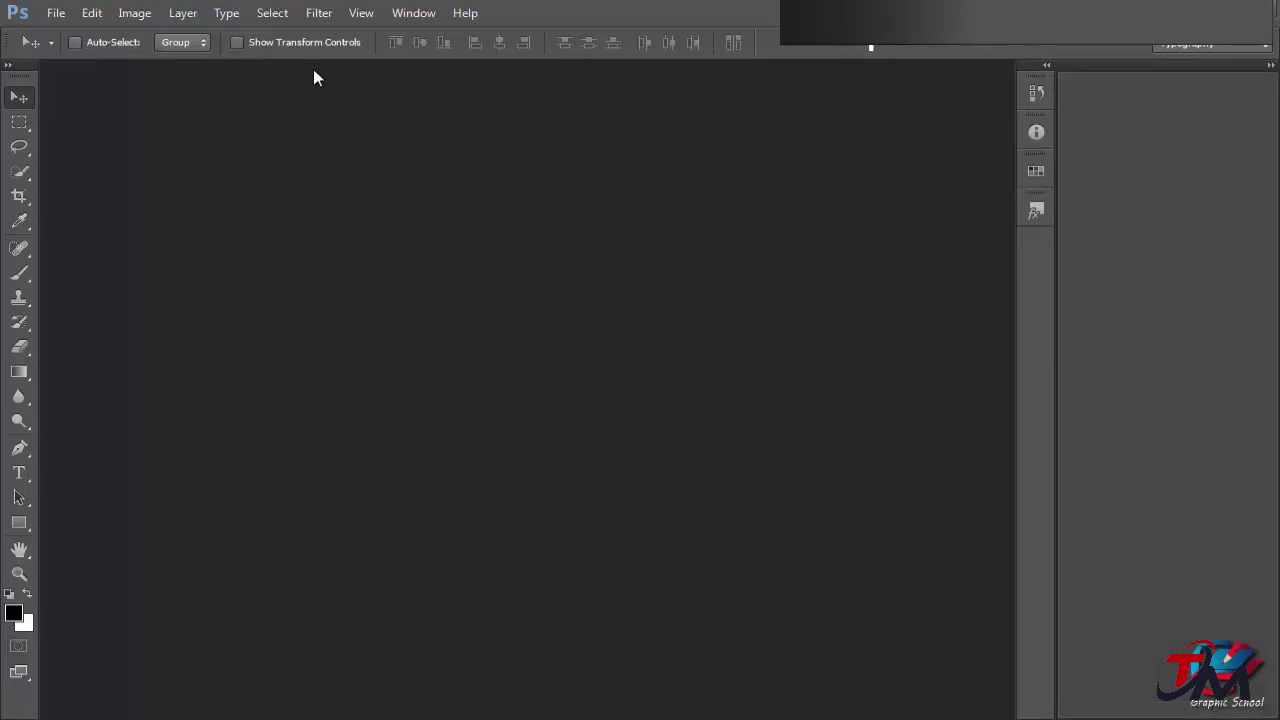
pyautogui.moveTo(313, 69); pyautogui.dragTo(233, 84)
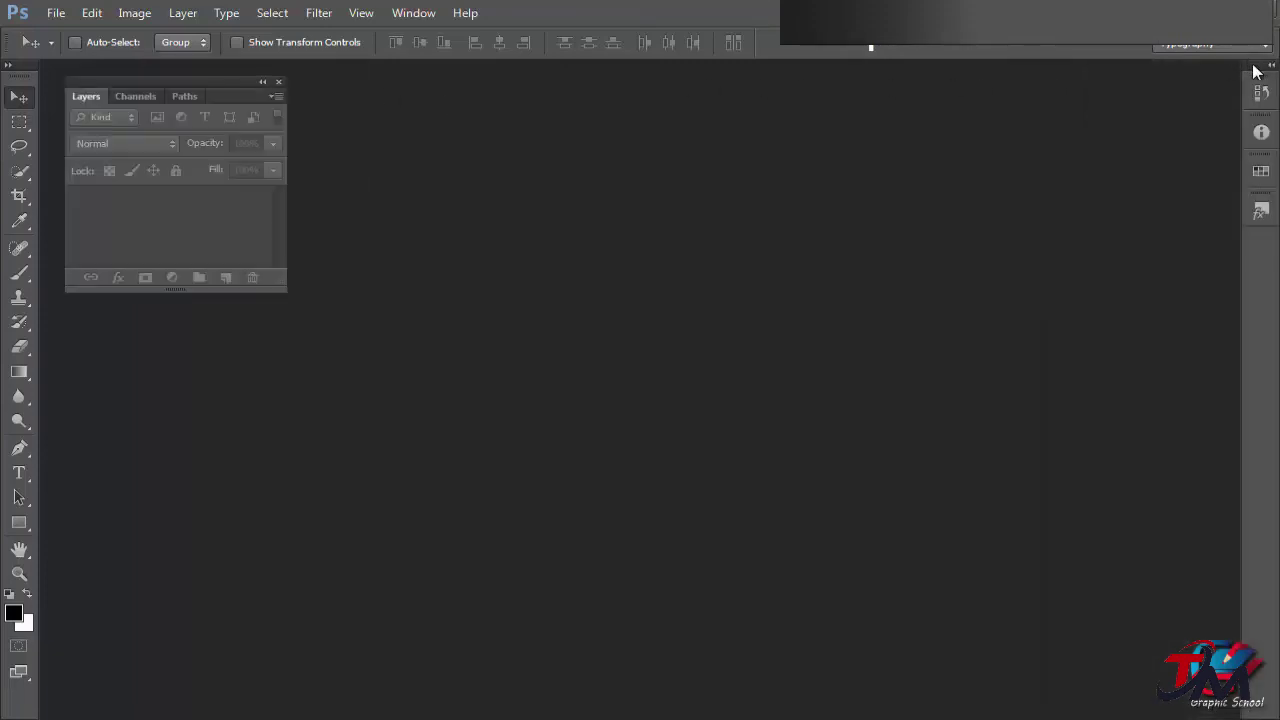
pyautogui.moveTo(1257, 72); pyautogui.dragTo(86, 77)
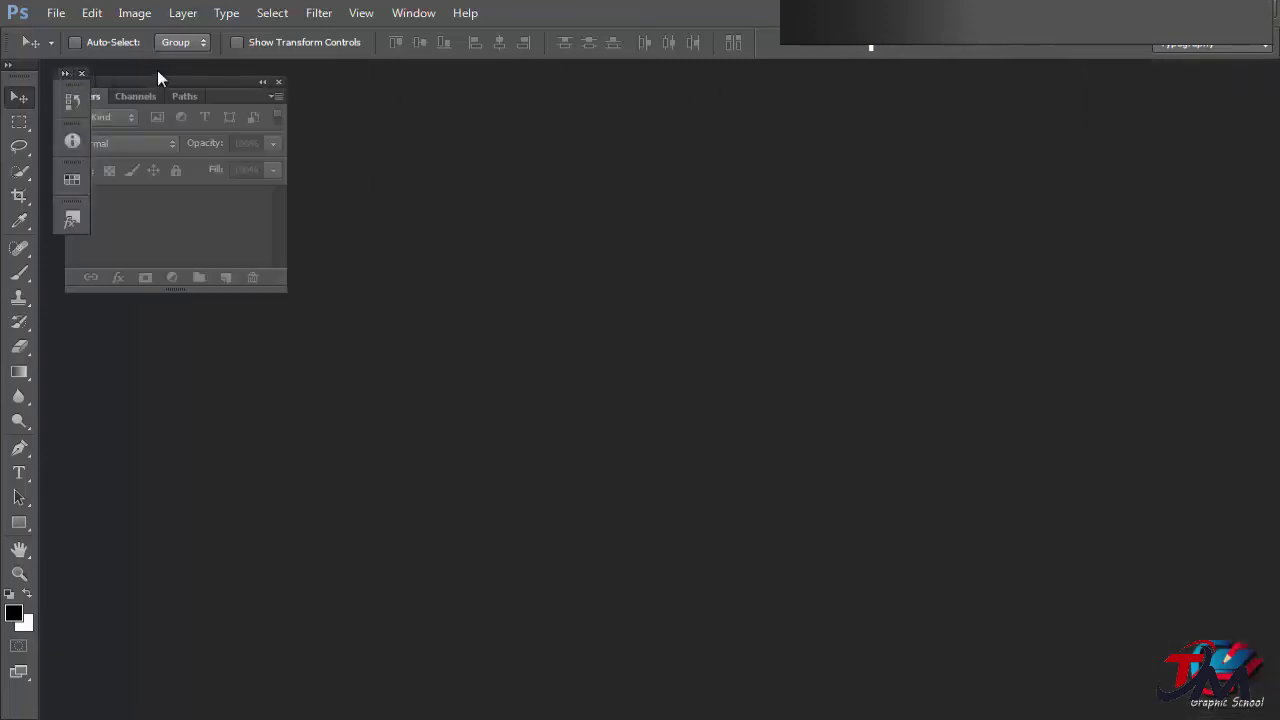
pyautogui.moveTo(201, 95); pyautogui.dragTo(217, 149)
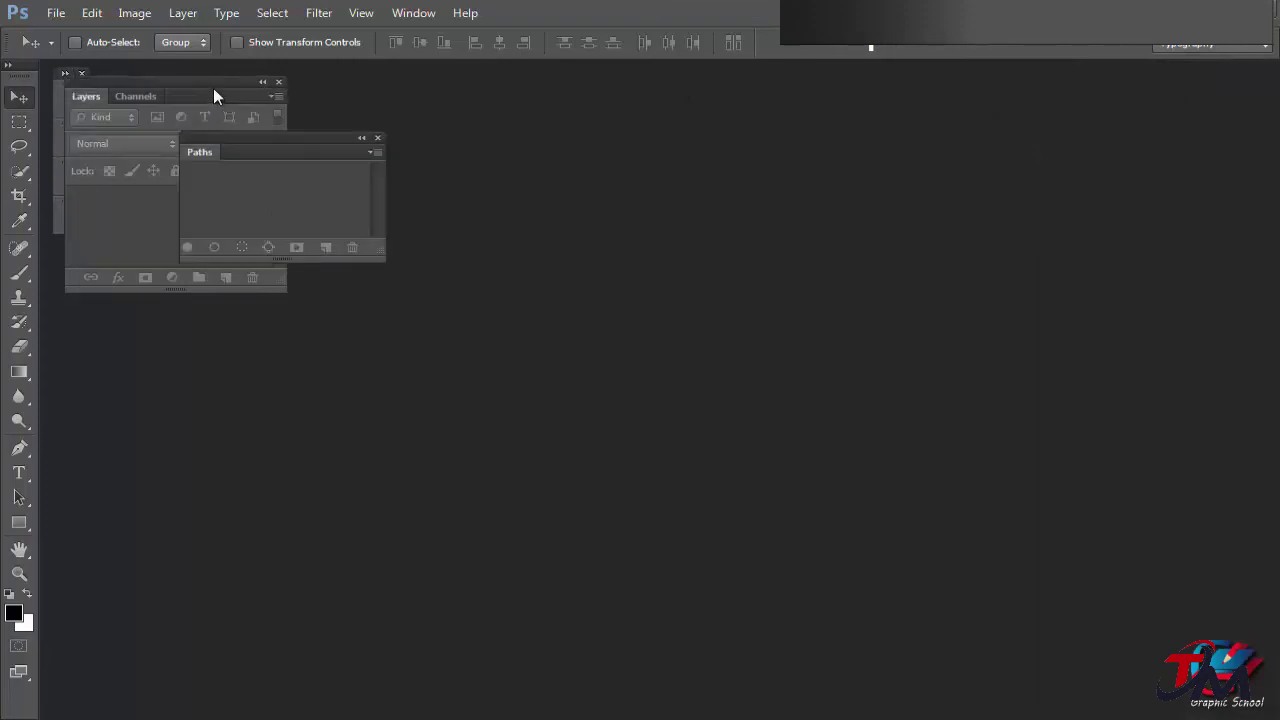
pyautogui.moveTo(203, 80); pyautogui.dragTo(200, 329)
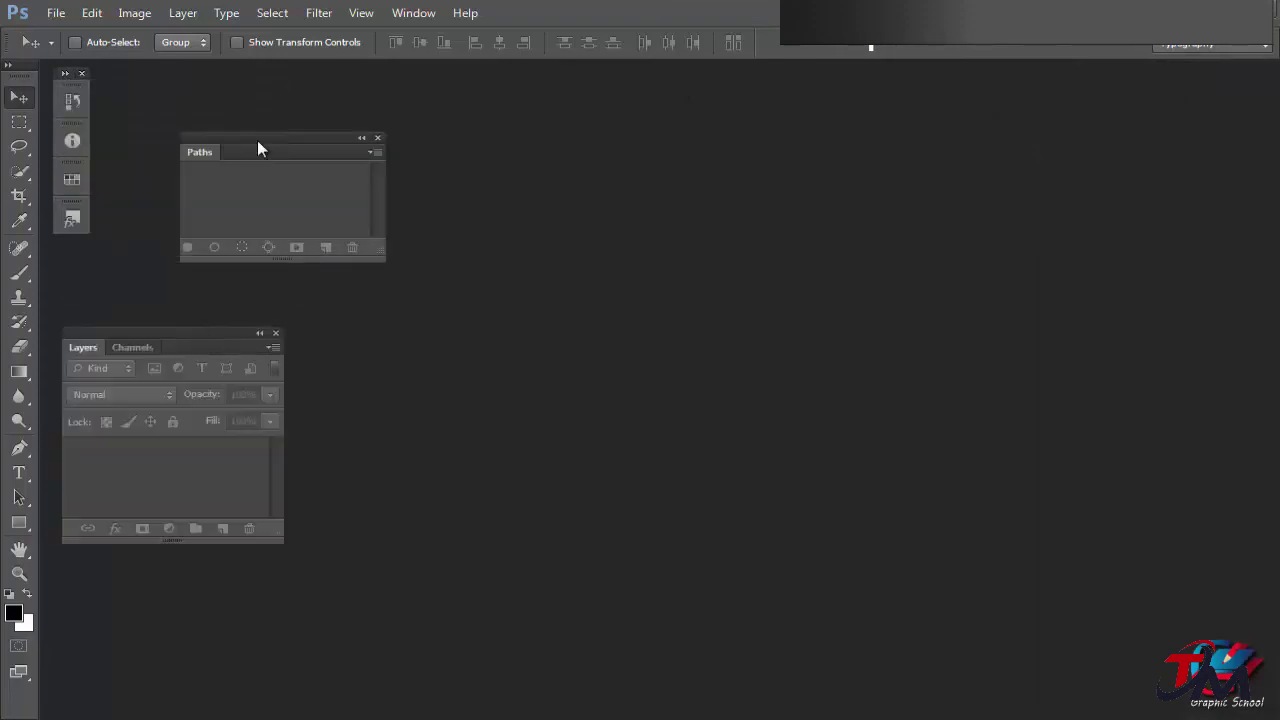
# - Switch back to the Essentials workspace with its customized panel layout
pyautogui.click(1250, 52)
pyautogui.click(1200, 190)
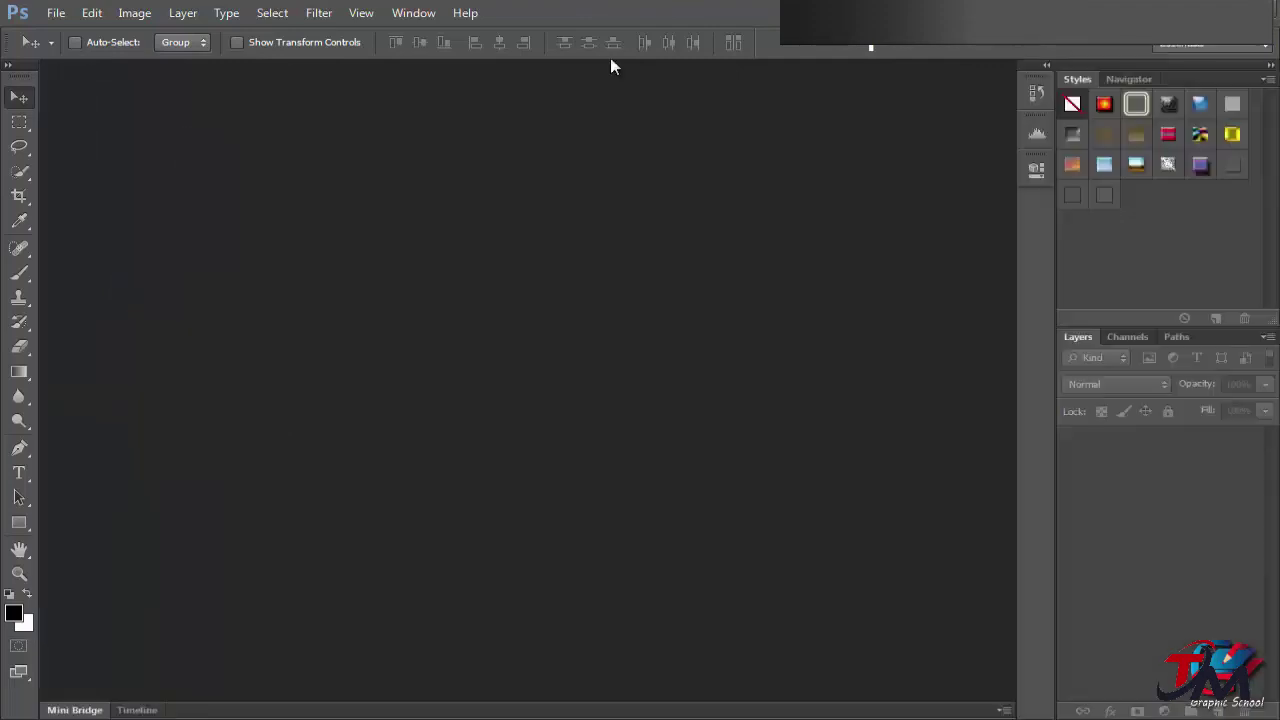
# - Bring the Navigator panel to the front and create a new blank document with the dialog's preset settings
pyautogui.click(1125, 79)
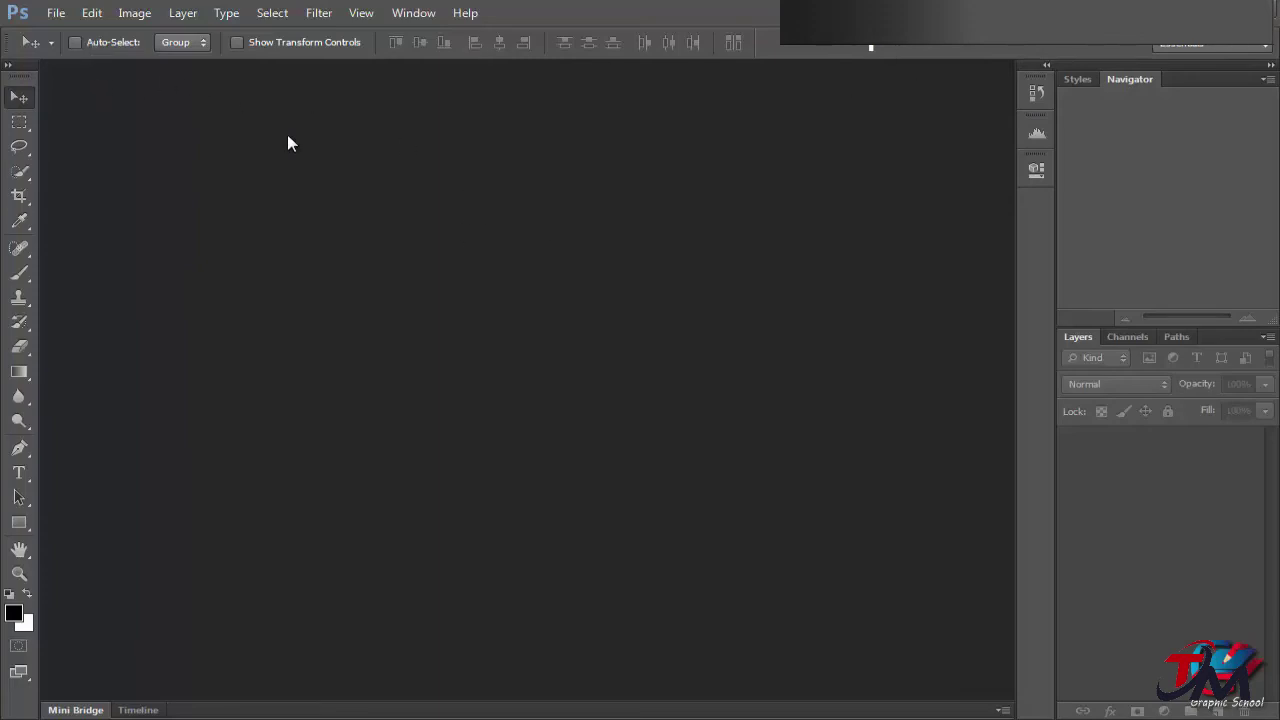
pyautogui.hotkey('ctrl', 'n')
pyautogui.press('Return')
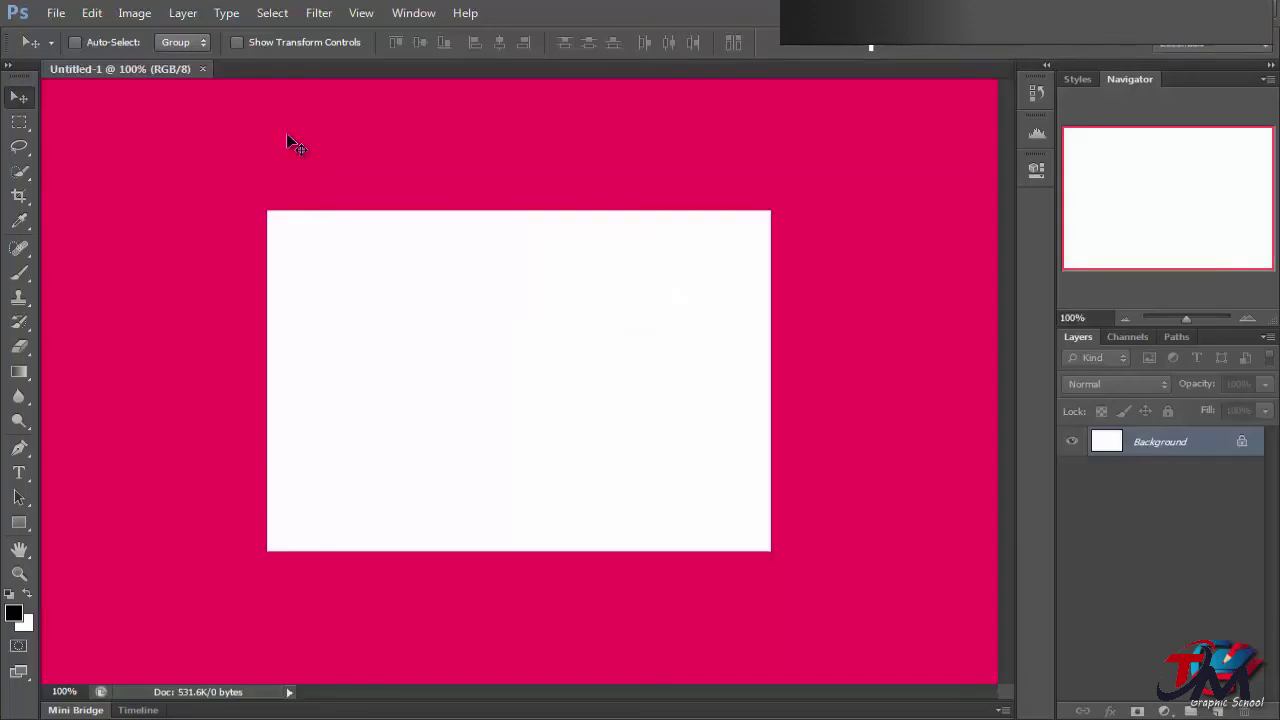
# - Try the Default, Black, Dark Gray and Medium Gray colors in turn for the area surrounding the canvas
pyautogui.rightClick(562, 112)
pyautogui.click(414, 110)
pyautogui.rightClick(826, 134)
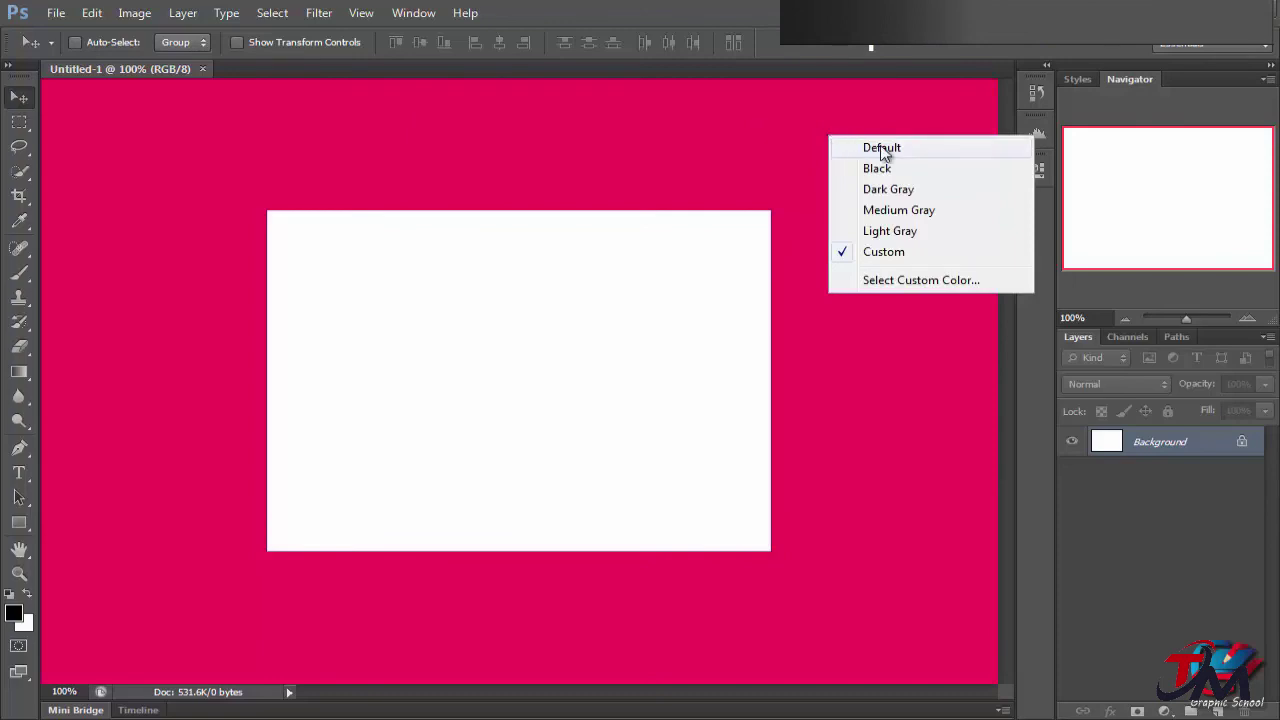
pyautogui.click(877, 146)
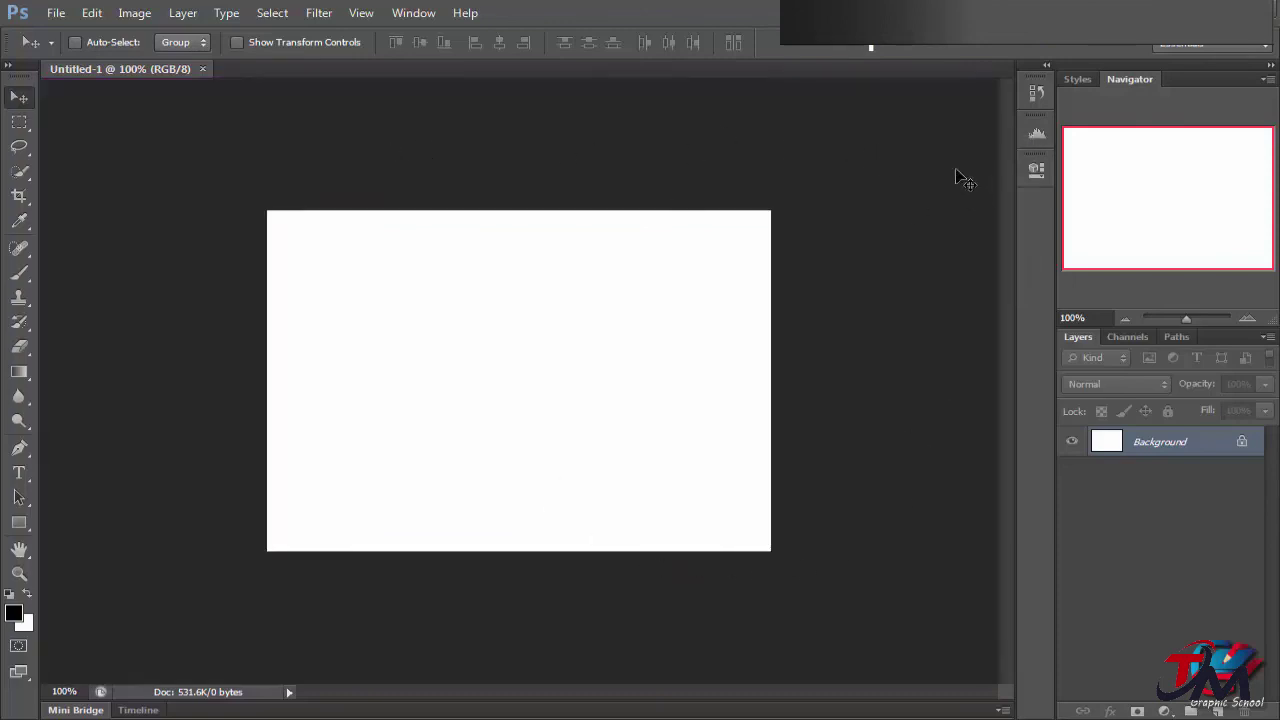
pyautogui.rightClick(866, 127)
pyautogui.click(912, 166)
pyautogui.rightClick(853, 143)
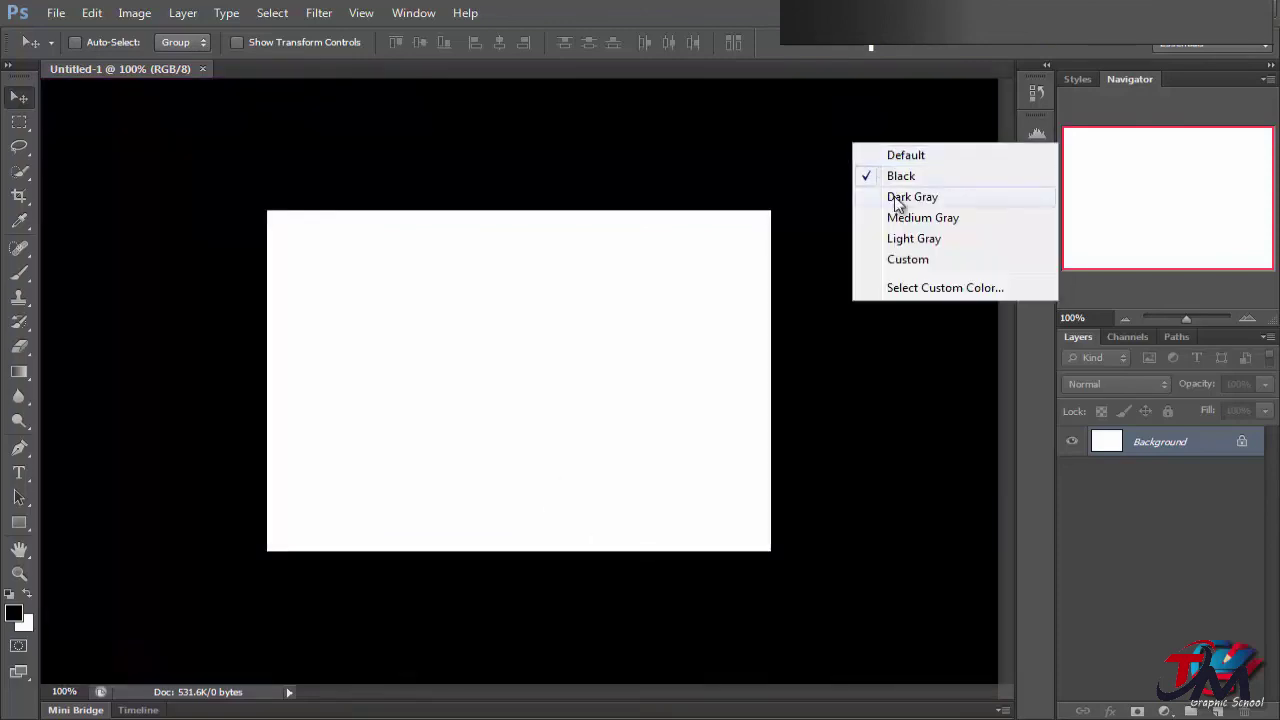
pyautogui.click(899, 197)
pyautogui.rightClick(839, 150)
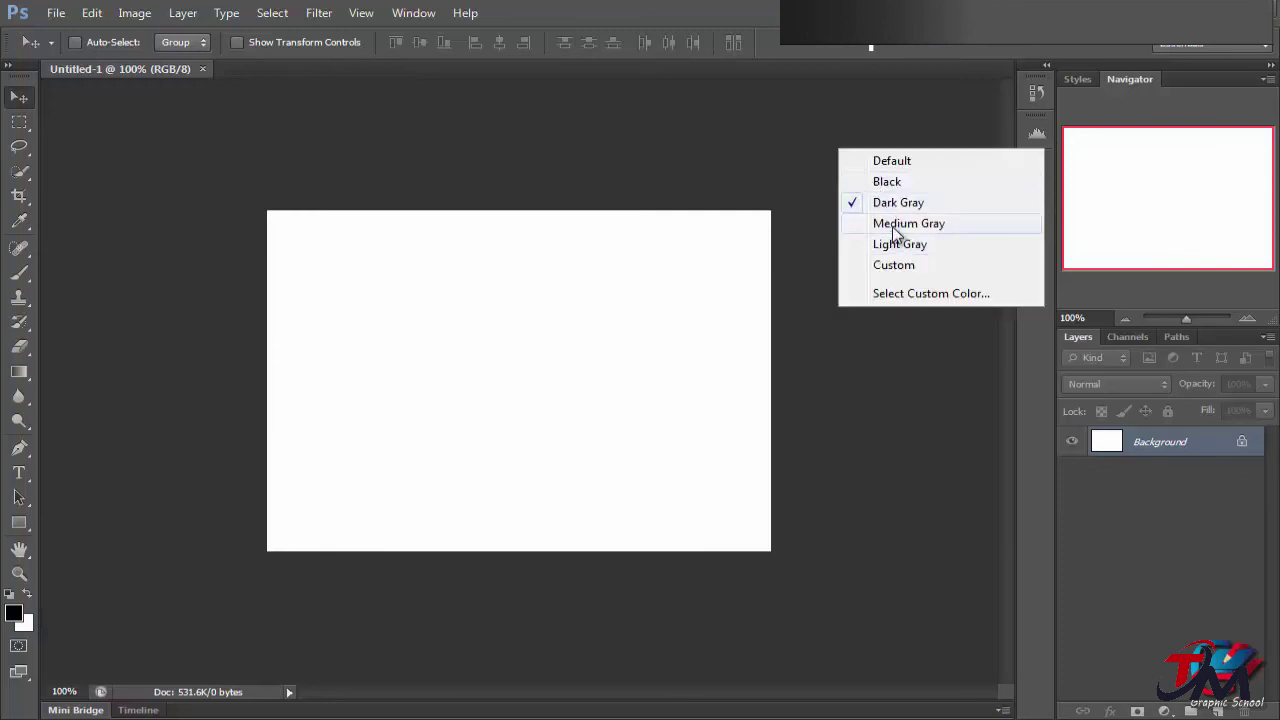
pyautogui.click(894, 225)
# - Switch the canvas surround to Custom, change that custom color to a medium blue, and close the document
pyautogui.rightClick(840, 163)
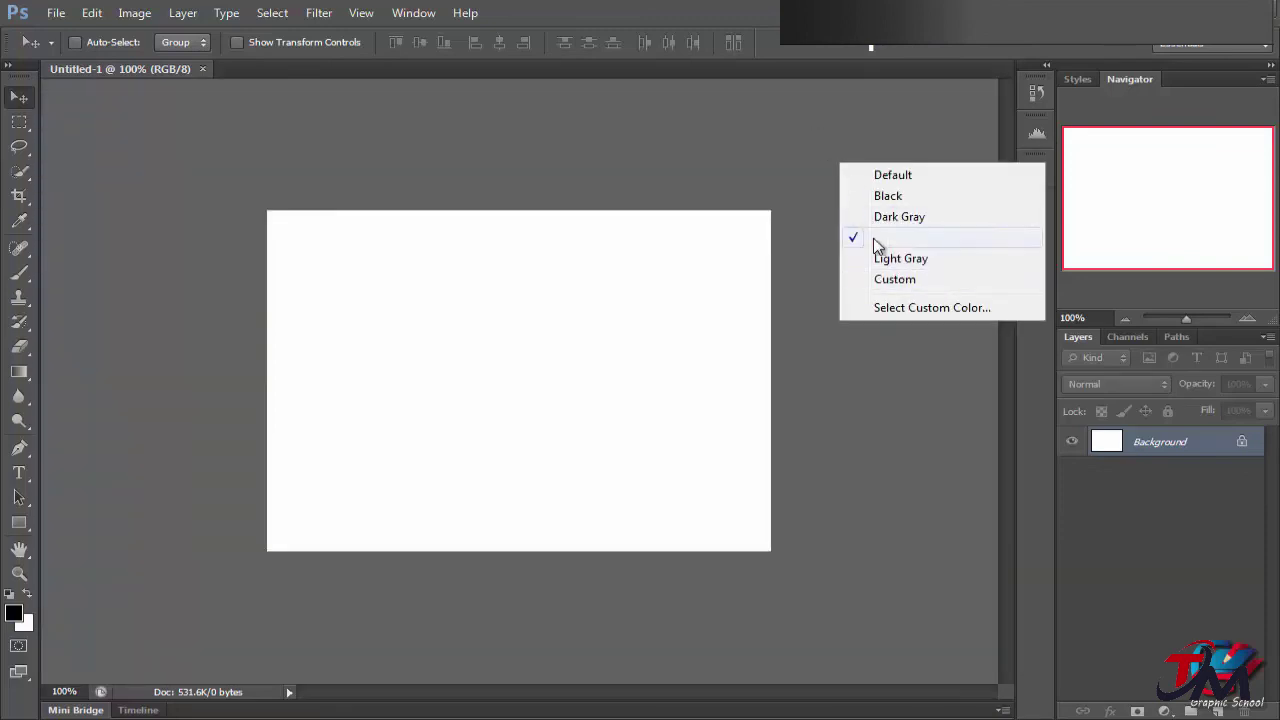
pyautogui.click(893, 280)
pyautogui.rightClick(850, 221)
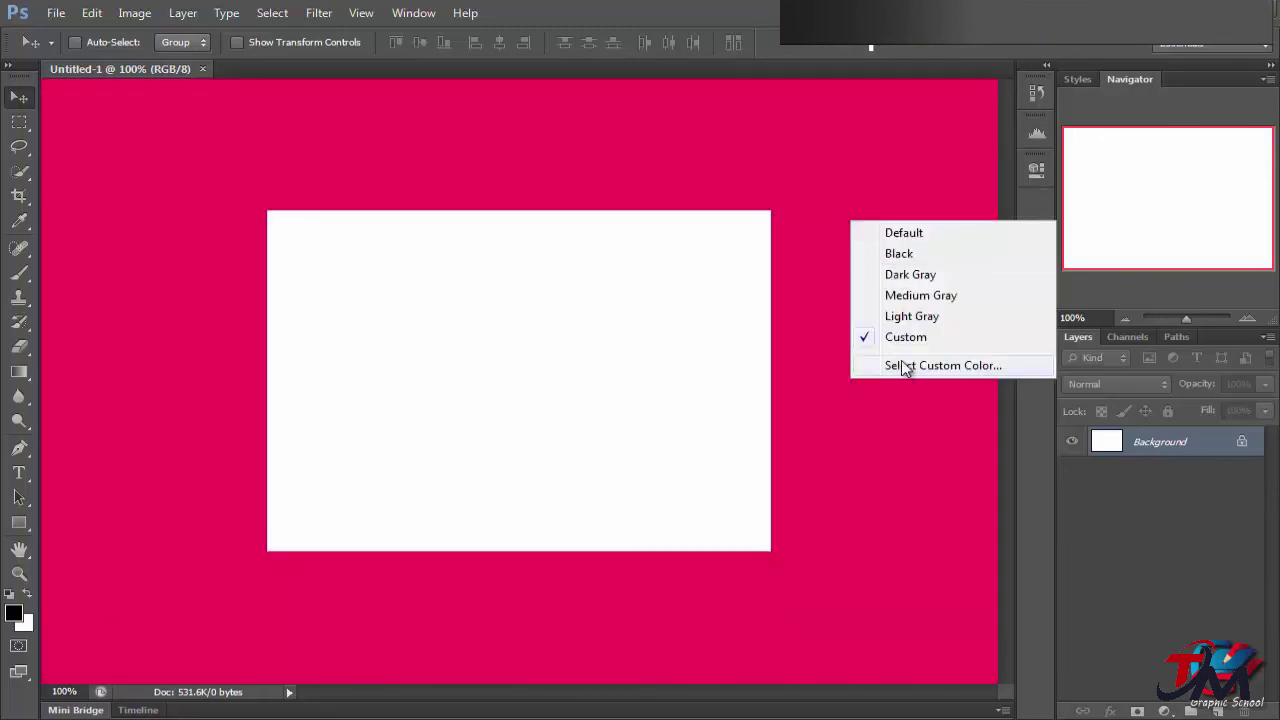
pyautogui.click(937, 366)
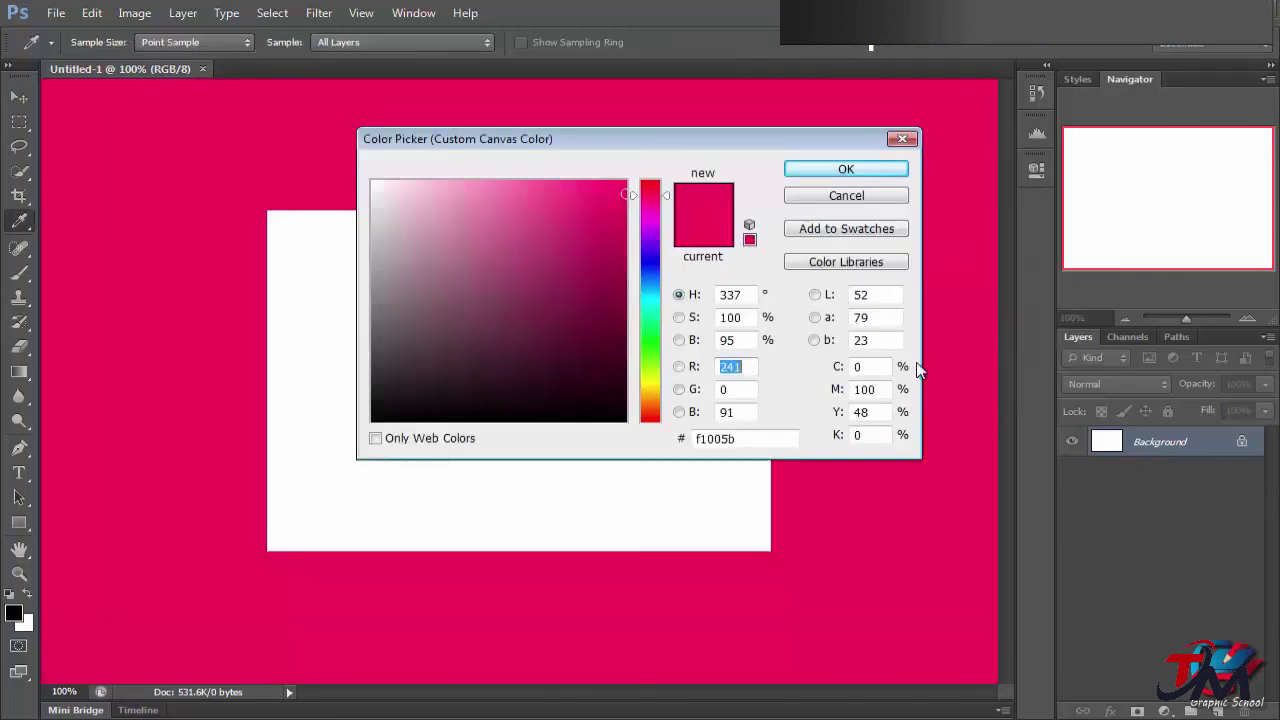
pyautogui.click(651, 285)
pyautogui.click(611, 264)
pyautogui.click(845, 170)
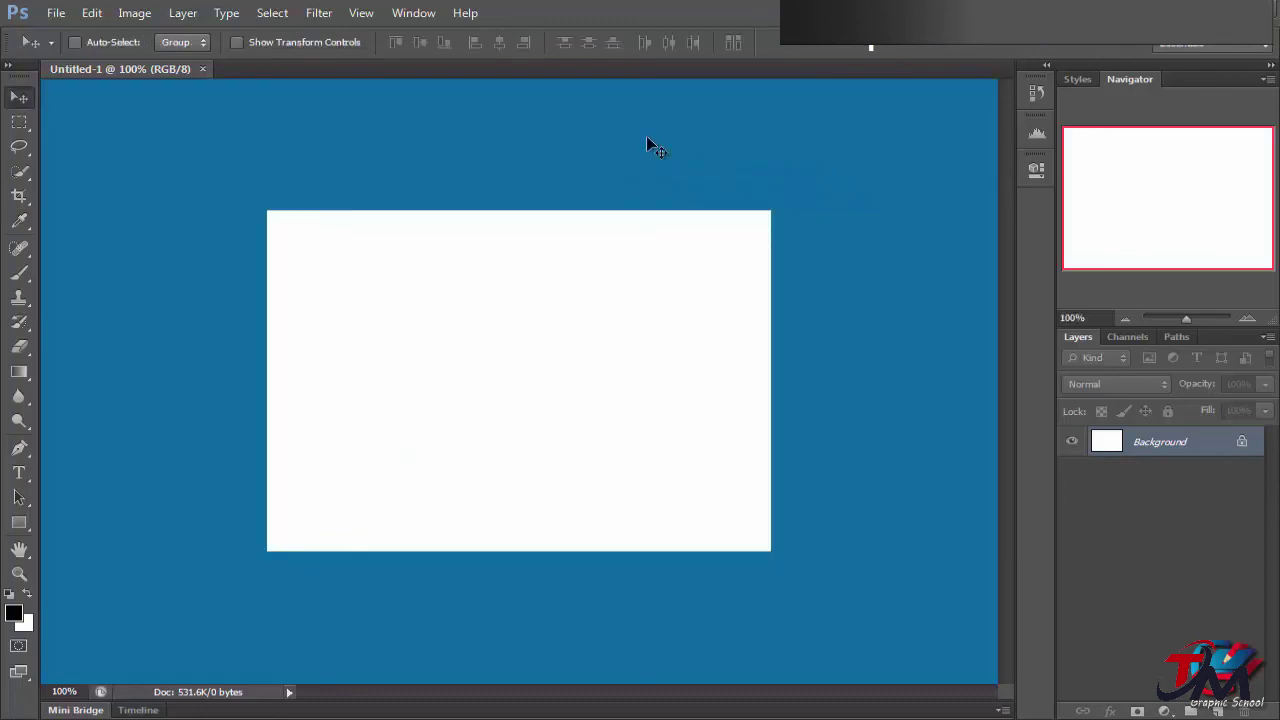
pyautogui.click(202, 69)
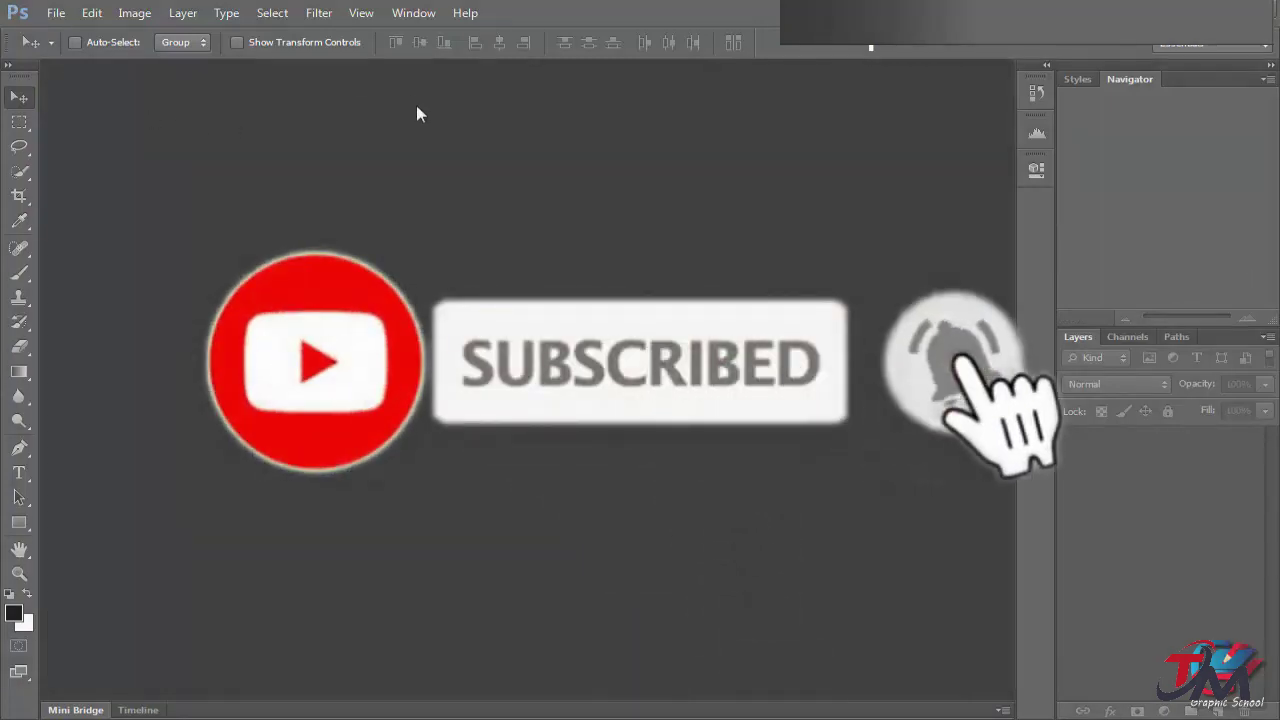
pyautogui.press('i')
pyautogui.hotkey('ctrl', 'k')
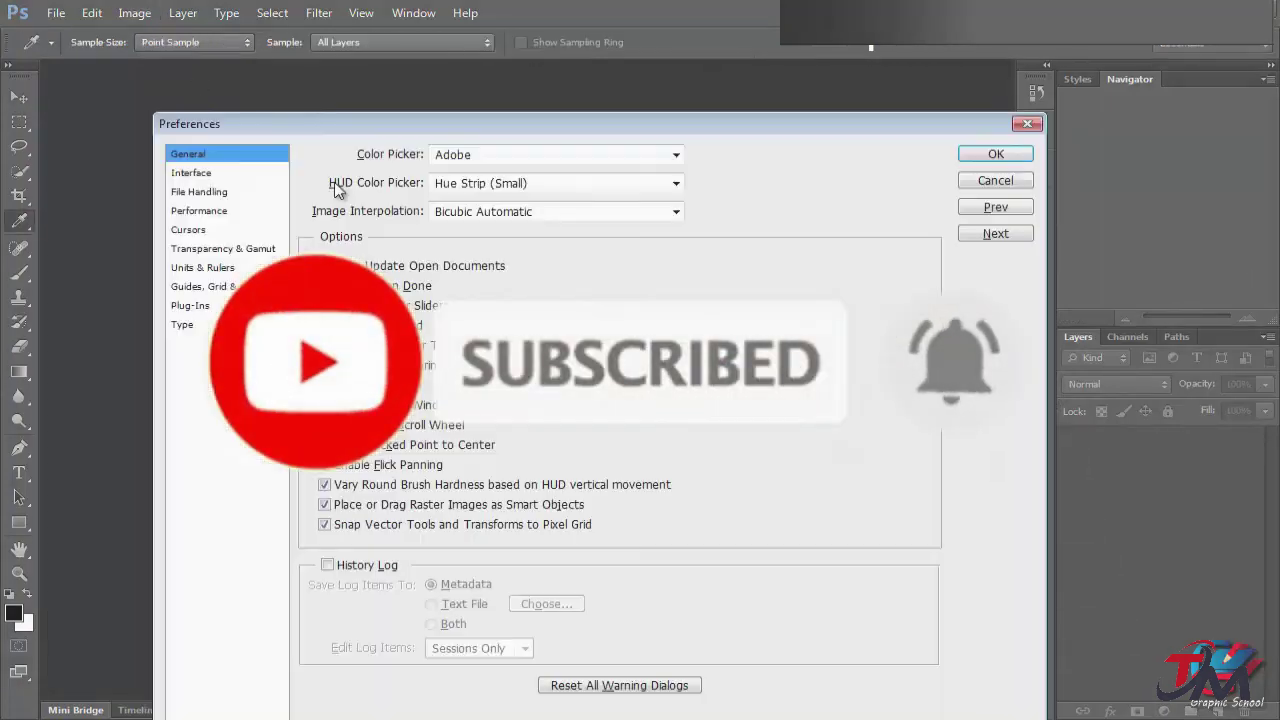
pyautogui.moveTo(432, 134); pyautogui.dragTo(437, 99)
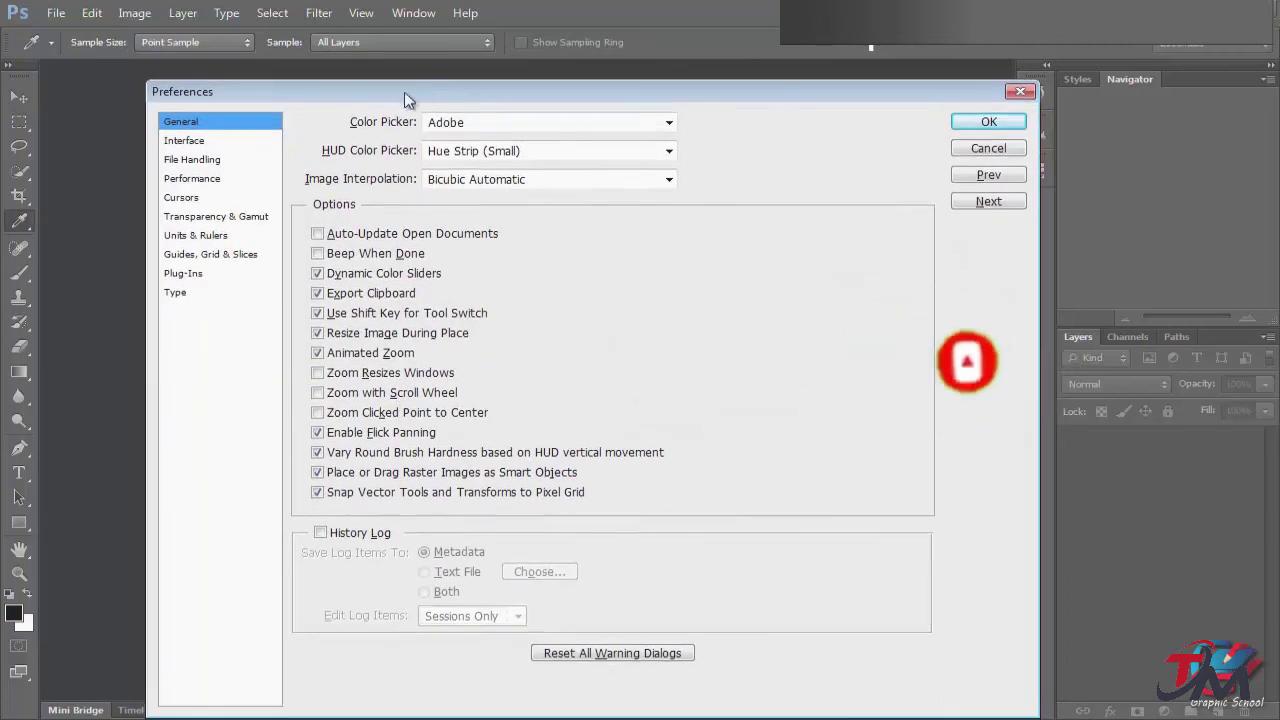
pyautogui.click(215, 144)
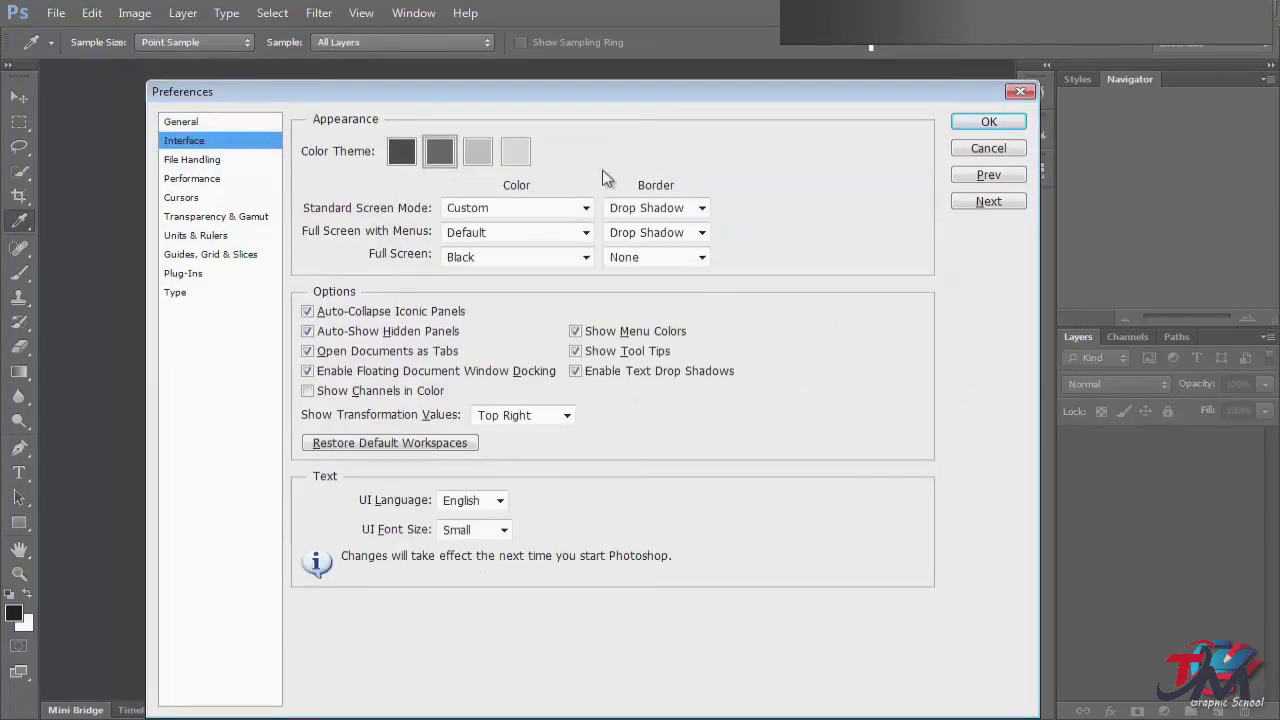
pyautogui.click(401, 151)
pyautogui.click(1020, 92)
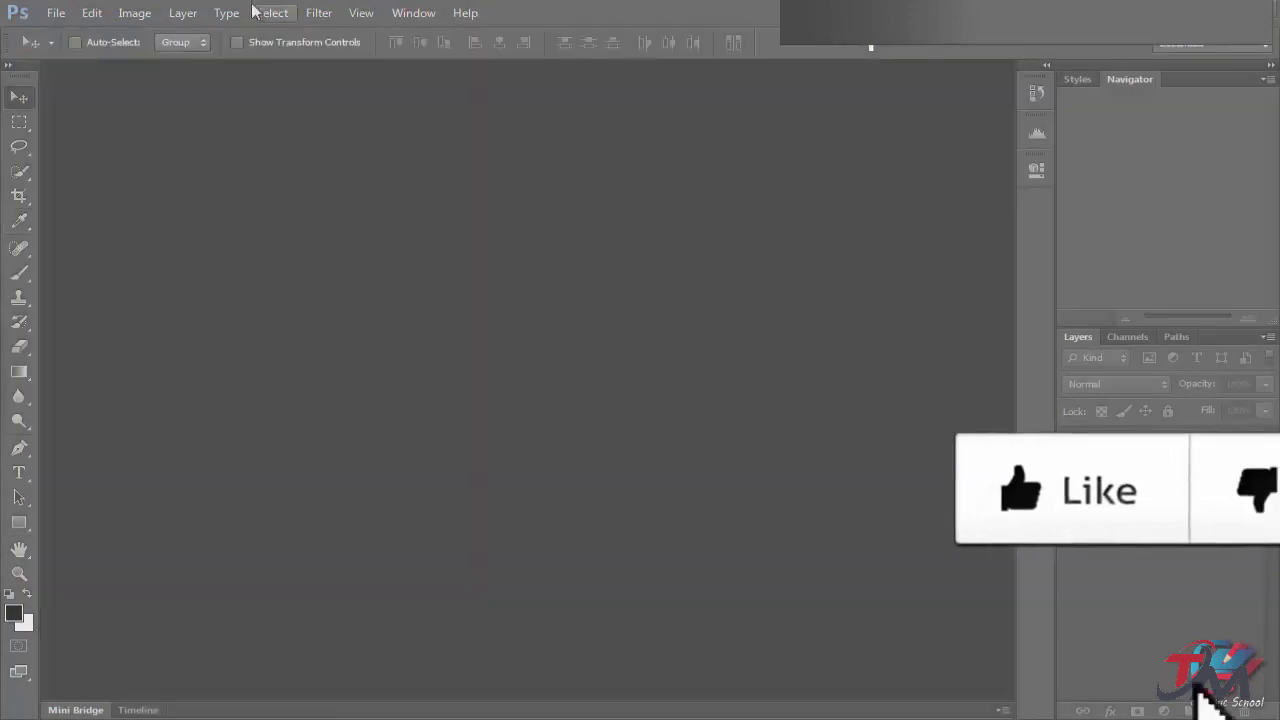
# - In the Interface preferences, preview the four color themes from darkest to lightest and select the darkest one
pyautogui.click(91, 13)
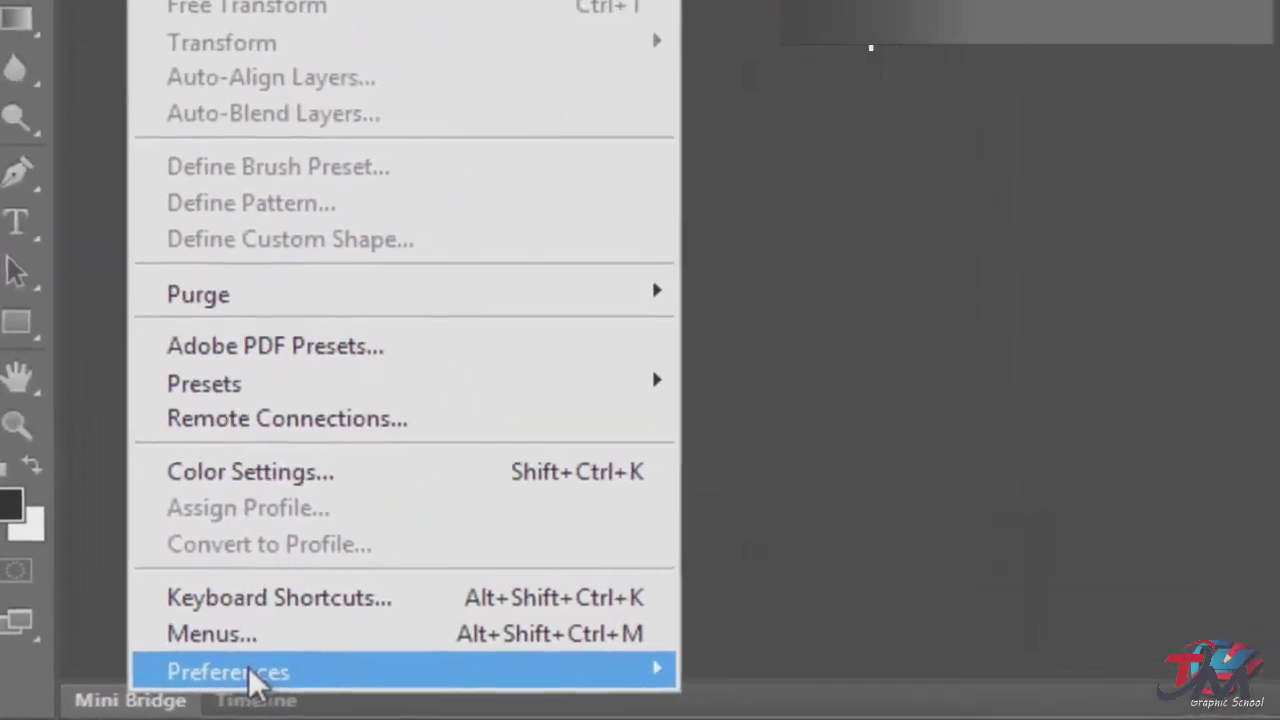
pyautogui.moveTo(580, 680)
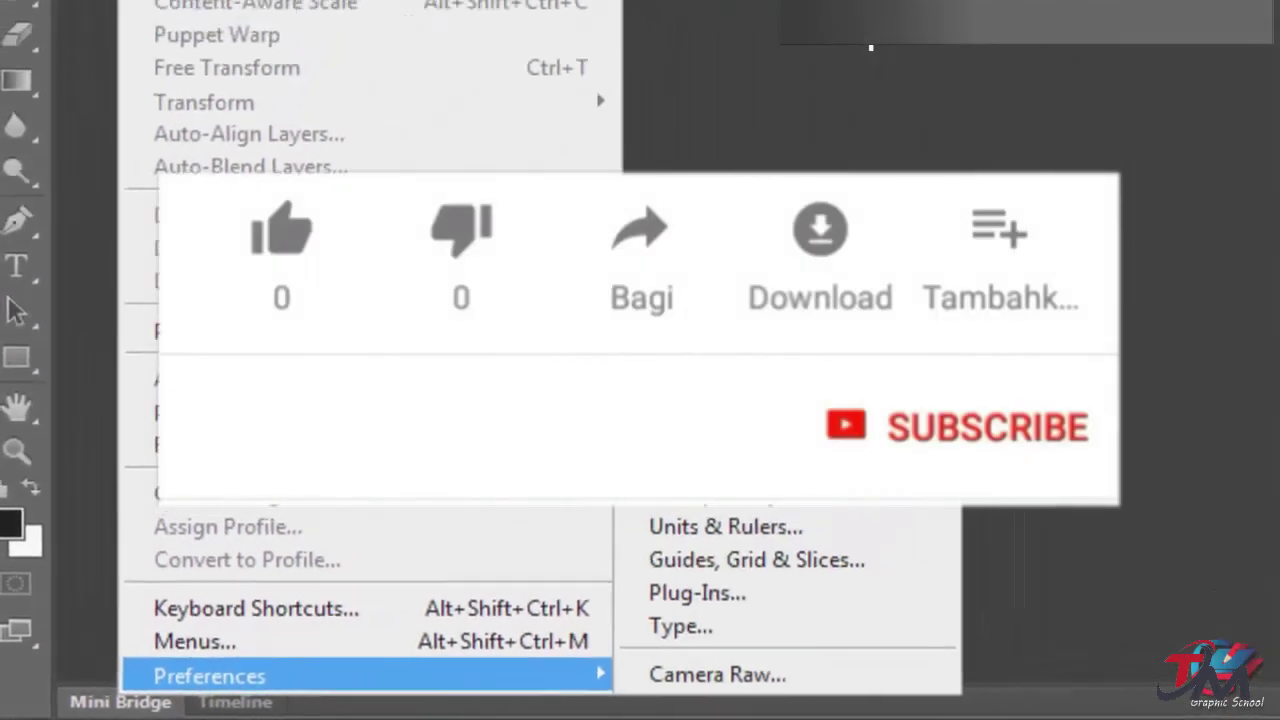
pyautogui.click(700, 332)
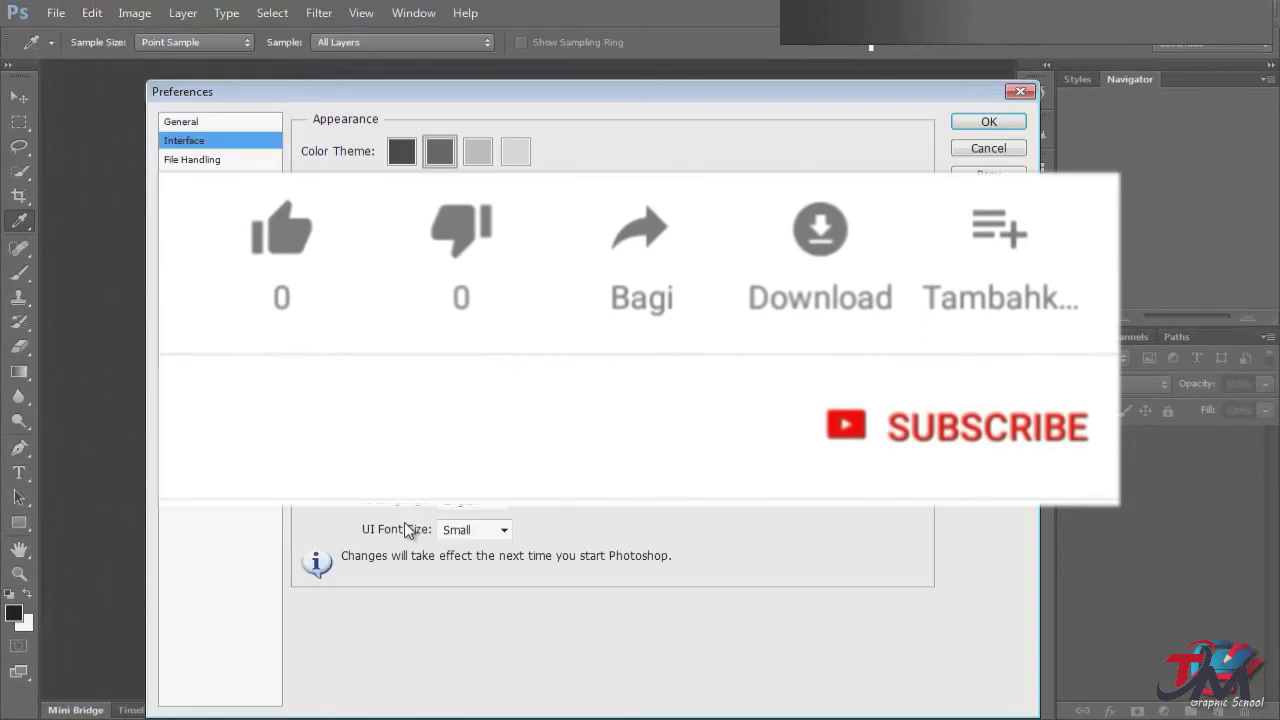
pyautogui.click(400, 155)
pyautogui.click(441, 155)
pyautogui.click(477, 152)
pyautogui.click(516, 155)
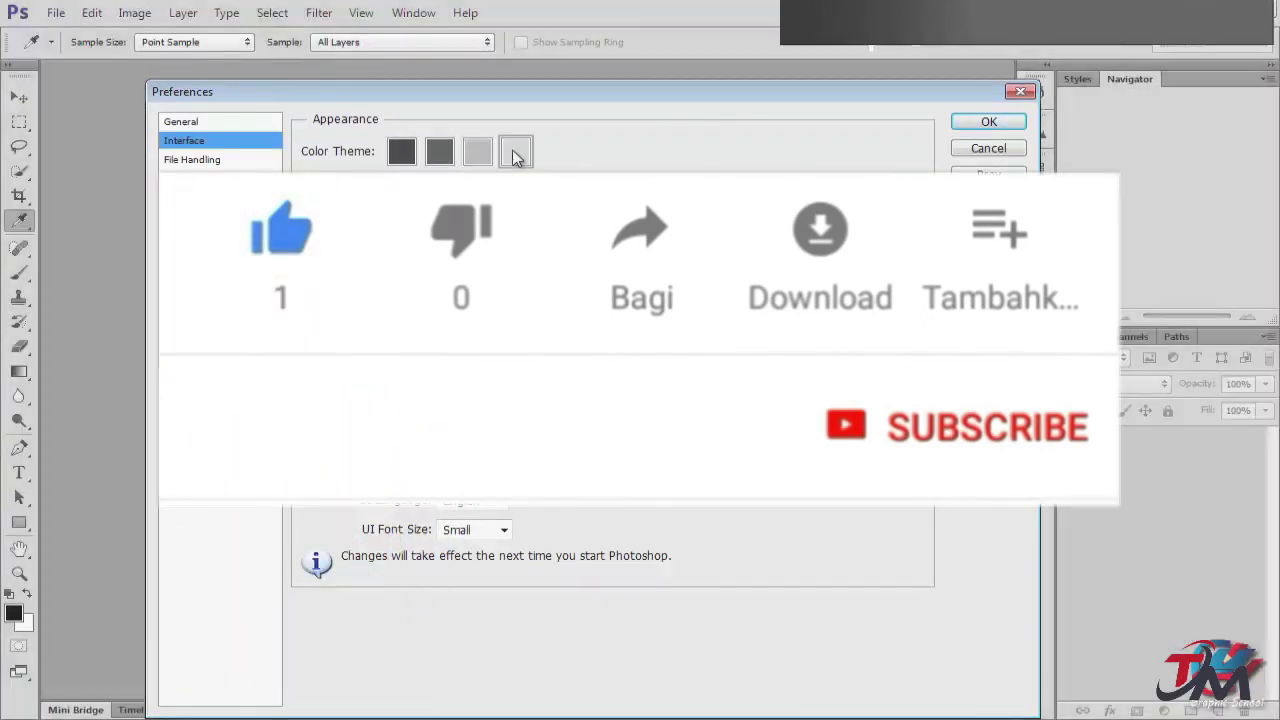
pyautogui.click(438, 157)
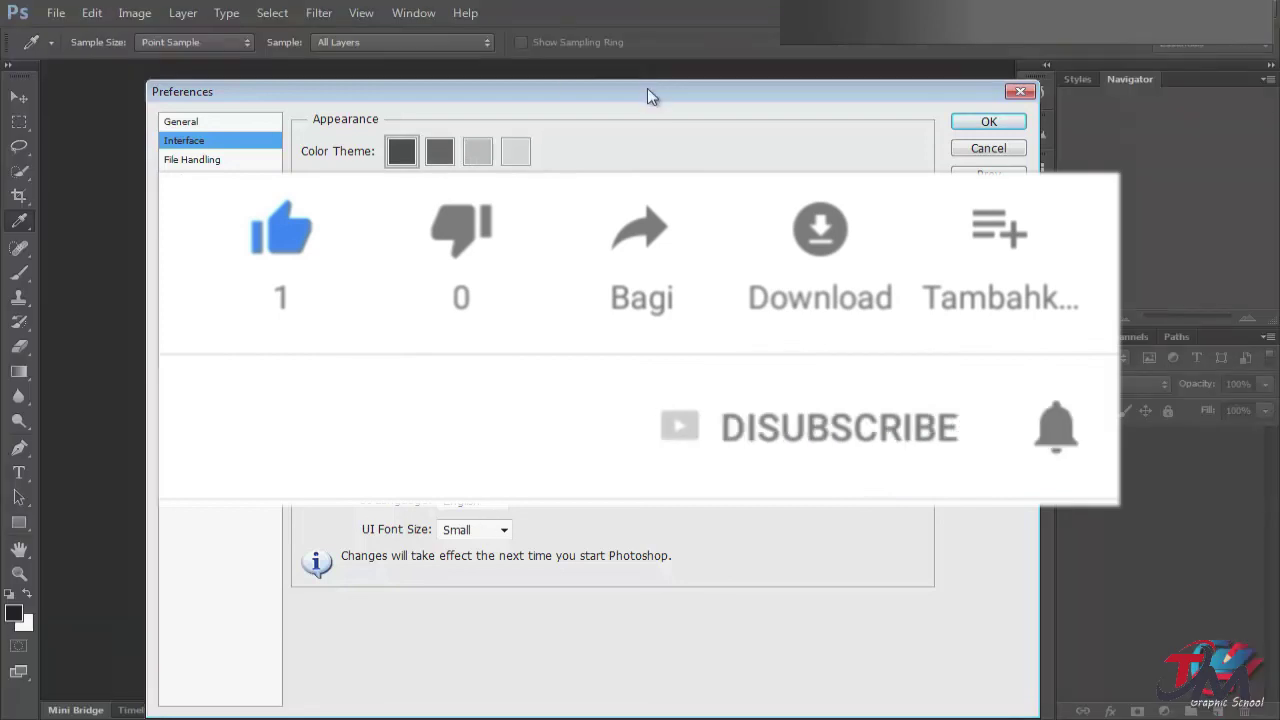